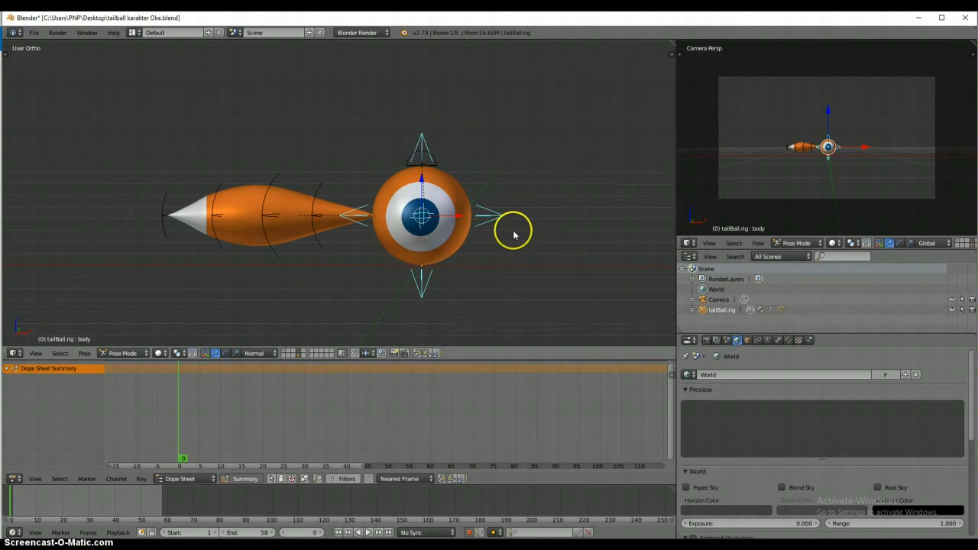
Step: Select the tail bones, body bone and squash bone one after another to examine the character rig's controls
{"action": "right_click", "coordinate": [320, 185]}
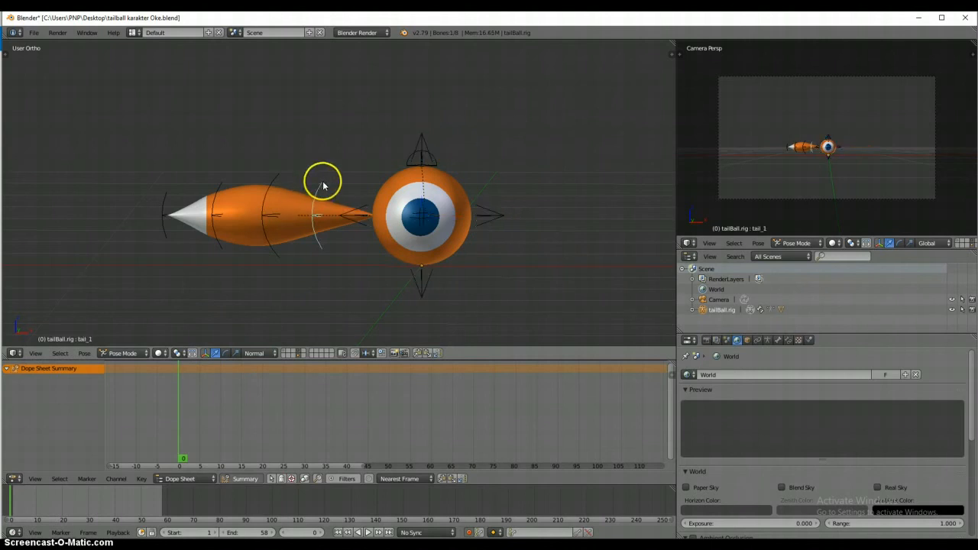
{"action": "right_click", "coordinate": [224, 180]}
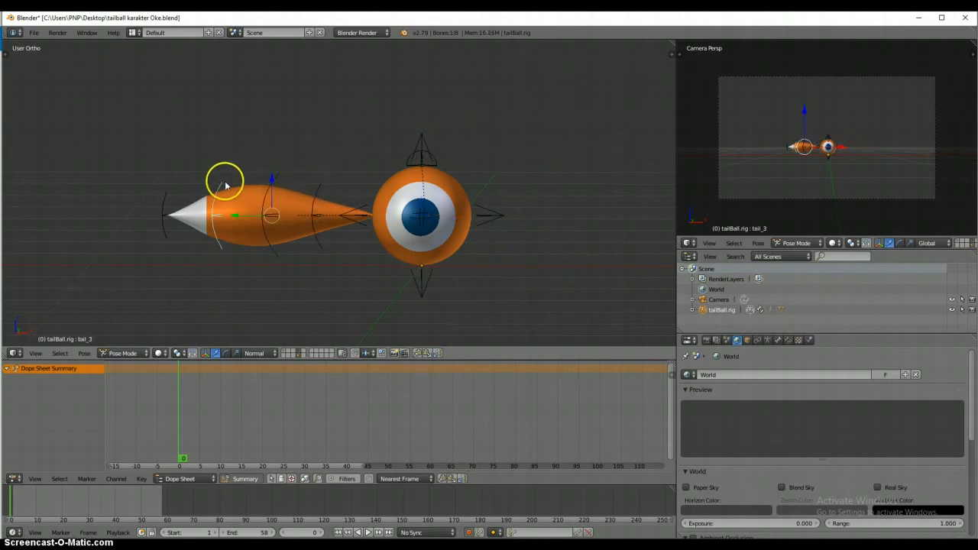
{"action": "right_click", "coordinate": [165, 195]}
{"action": "right_click", "coordinate": [318, 182]}
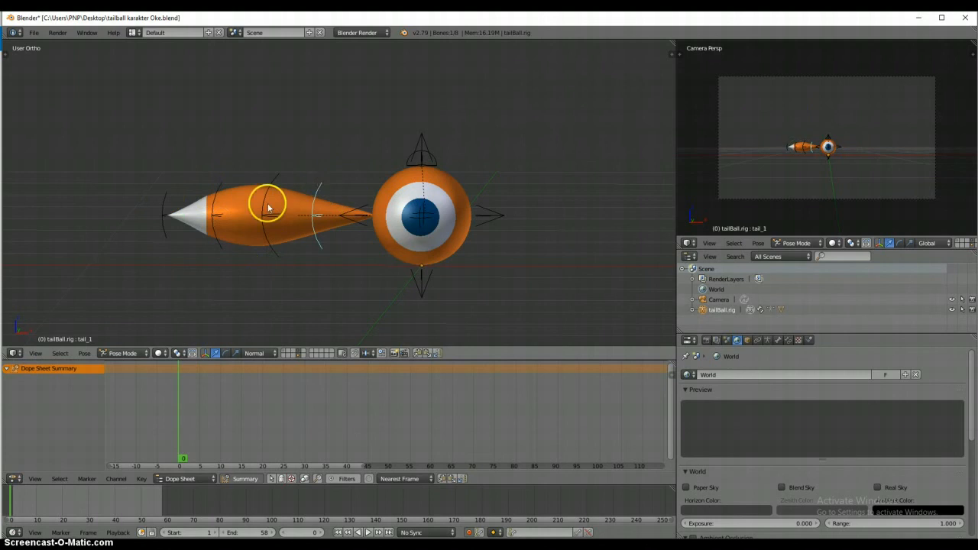
{"action": "right_click", "coordinate": [499, 221]}
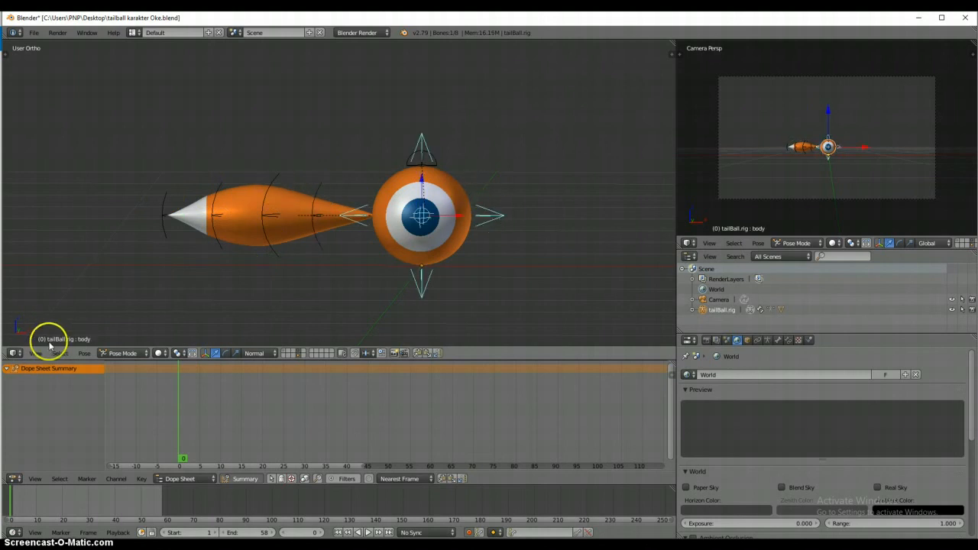
{"action": "right_click", "coordinate": [318, 197]}
{"action": "right_click", "coordinate": [272, 169]}
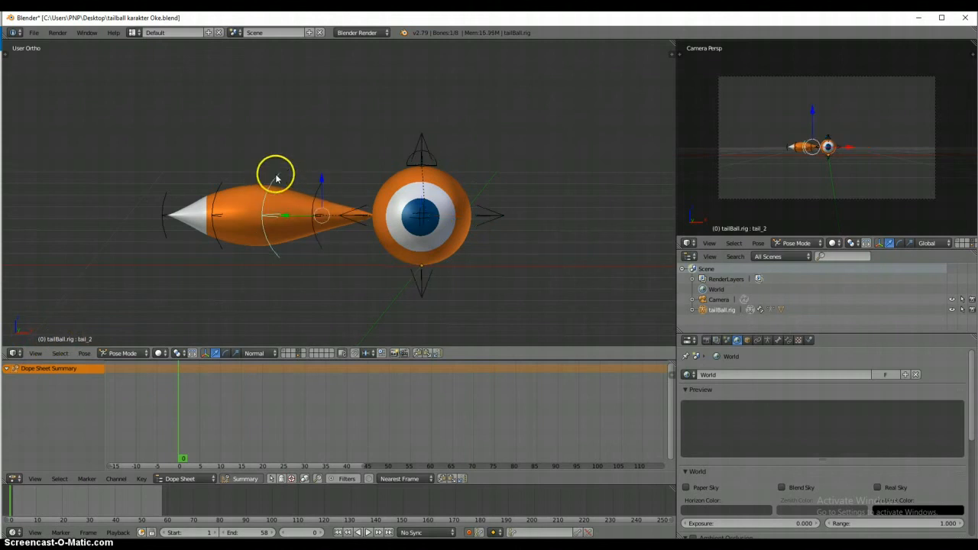
{"action": "right_click", "coordinate": [167, 198]}
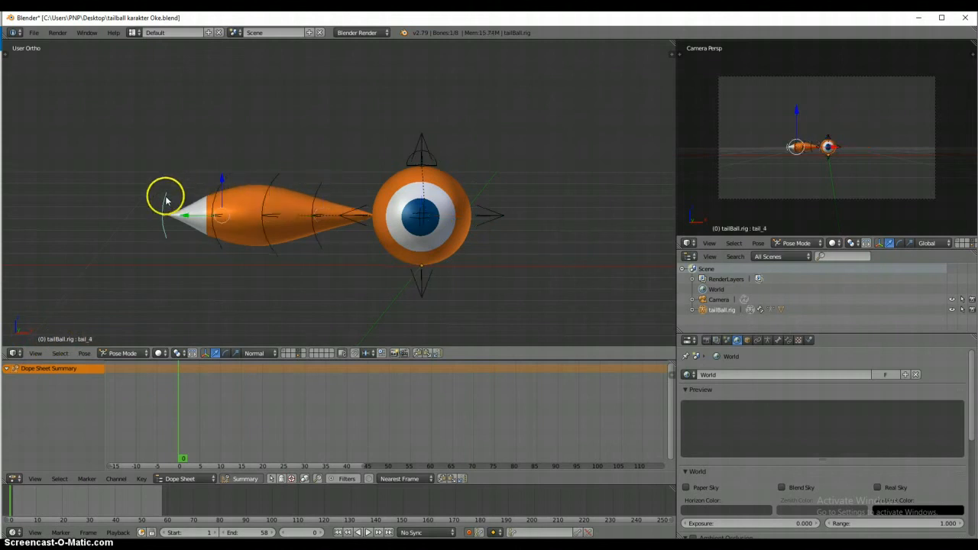
{"action": "right_click", "coordinate": [438, 162]}
{"action": "scroll", "coordinate": [459, 163], "scroll_direction": "up", "scroll_amount": 4}
{"action": "scroll", "coordinate": [550, 153], "scroll_direction": "down", "scroll_amount": 5}
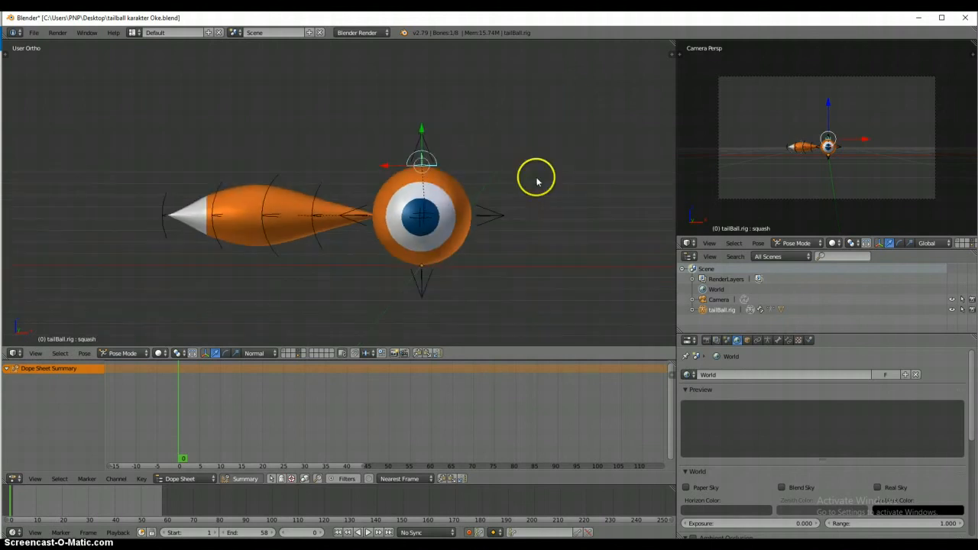
{"action": "scroll", "coordinate": [524, 186], "scroll_direction": "up", "scroll_amount": 1}
{"action": "middle_click_drag", "start_coordinate": [528, 197], "coordinate": [502, 189], "text": "shift"}
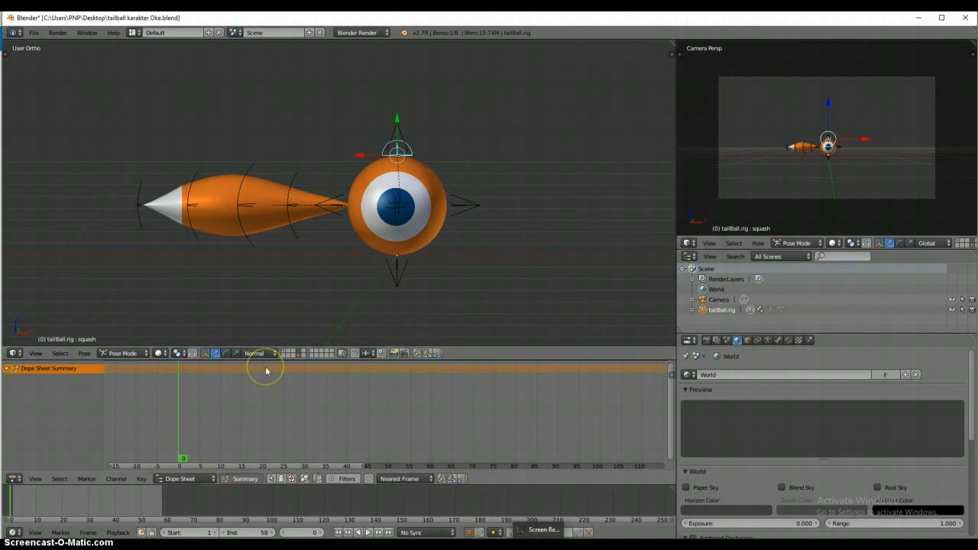
Step: Compare the ball's body and squash controls by selecting each of them
{"action": "scroll", "coordinate": [454, 248], "scroll_direction": "down", "scroll_amount": 1}
{"action": "scroll", "coordinate": [454, 249], "scroll_direction": "up", "scroll_amount": 1}
{"action": "right_click", "coordinate": [470, 204]}
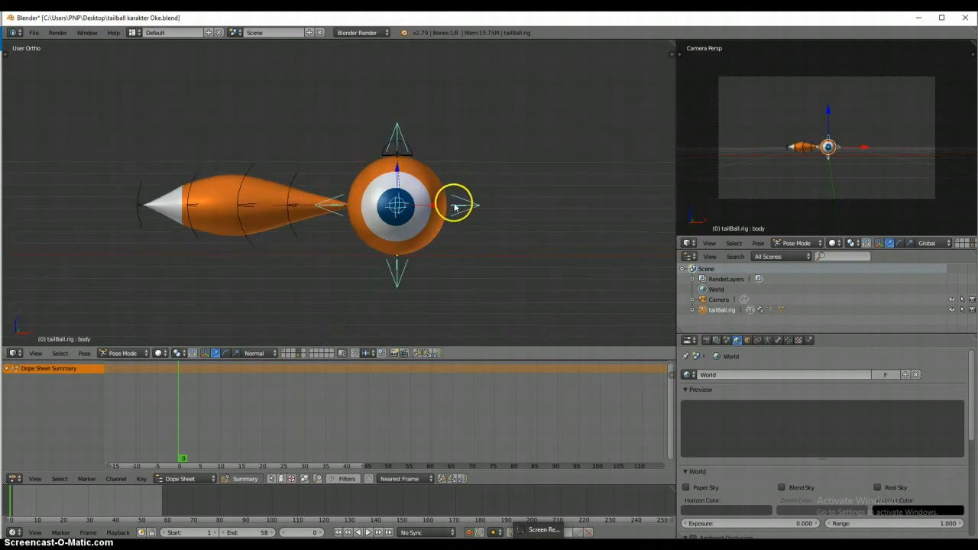
{"action": "right_click", "coordinate": [403, 153]}
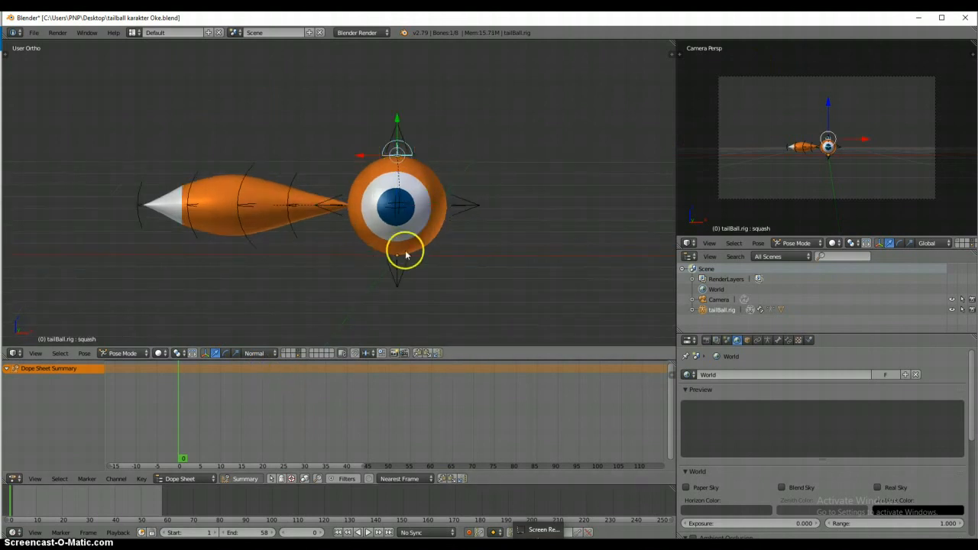
{"action": "key", "text": "s"}
{"action": "left_click", "coordinate": [442, 244]}
{"action": "scroll", "coordinate": [442, 245], "scroll_direction": "down", "scroll_amount": 1}
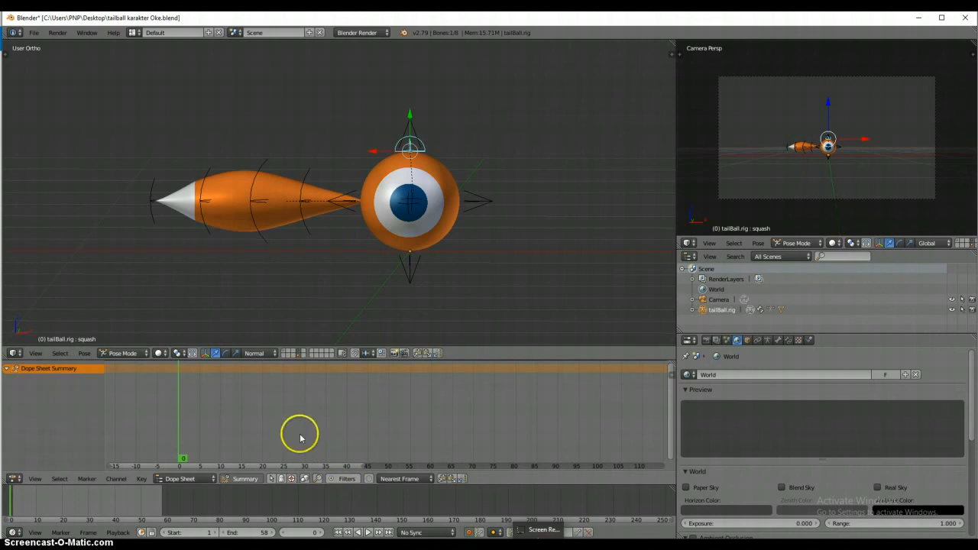
Step: Insert a LocRotScale keyframe on the squash bone at frame 0
{"action": "scroll", "coordinate": [300, 440], "scroll_direction": "up", "scroll_amount": 4}
{"action": "middle_click_drag", "start_coordinate": [315, 440], "coordinate": [446, 433]}
{"action": "scroll", "coordinate": [447, 434], "scroll_direction": "down", "scroll_amount": 1}
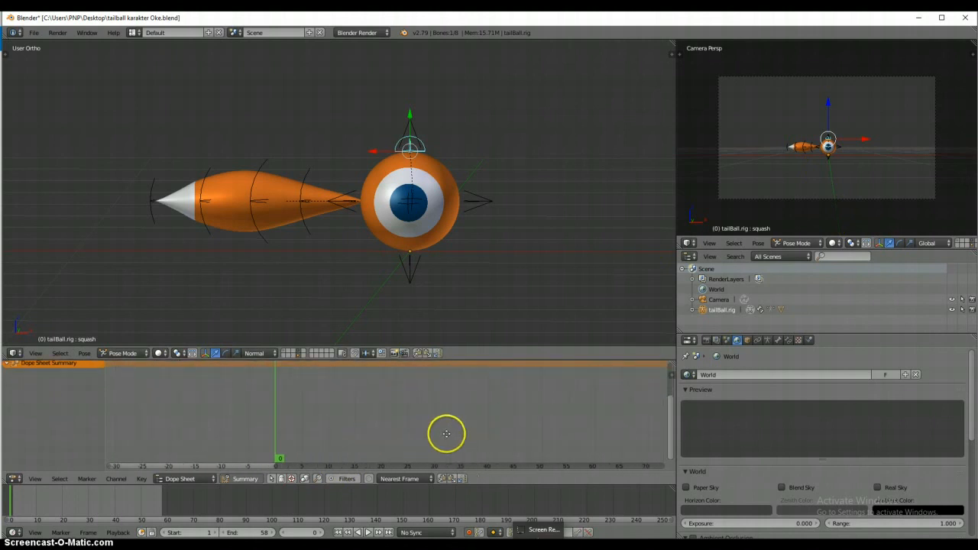
{"action": "scroll", "coordinate": [381, 437], "scroll_direction": "up", "scroll_amount": 1}
{"action": "scroll", "coordinate": [381, 437], "scroll_direction": "up", "scroll_amount": 1}
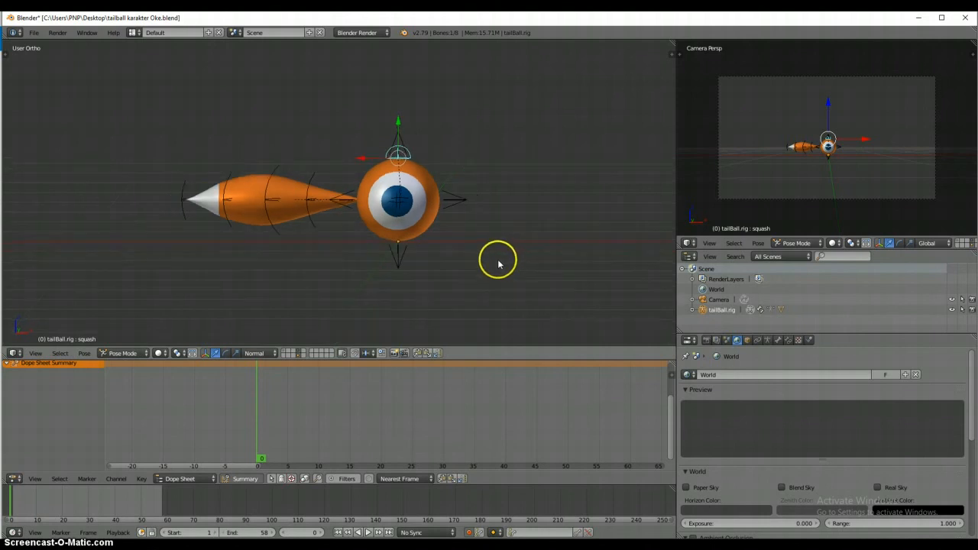
{"action": "middle_click_drag", "start_coordinate": [498, 259], "coordinate": [453, 267], "text": "shift"}
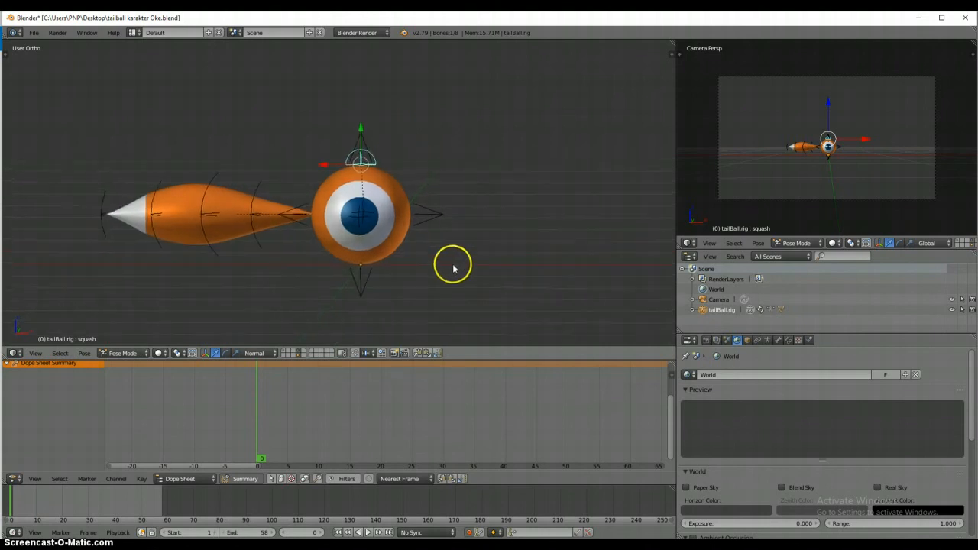
{"action": "right_click", "coordinate": [438, 216]}
{"action": "scroll", "coordinate": [442, 215], "scroll_direction": "down", "scroll_amount": 1}
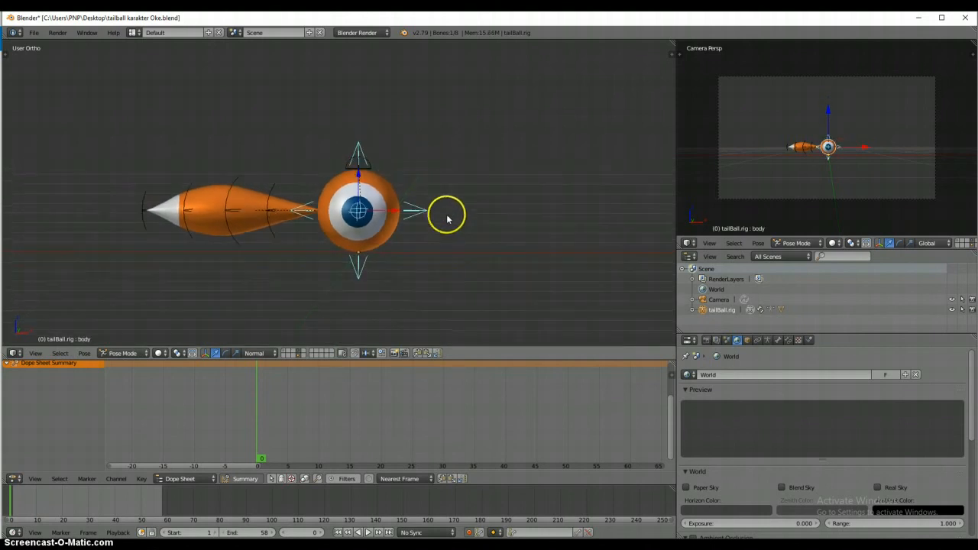
{"action": "right_click", "coordinate": [378, 174]}
{"action": "right_click", "coordinate": [366, 163]}
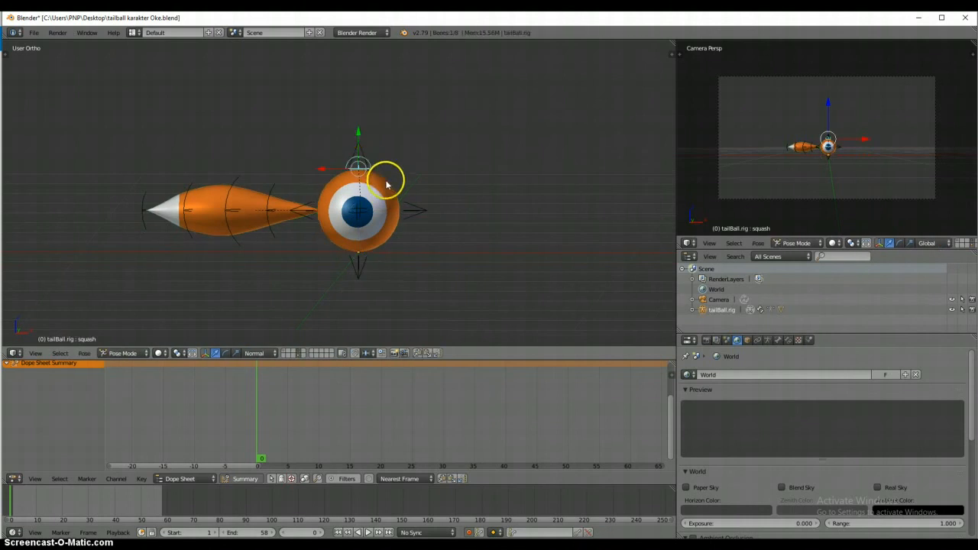
{"action": "scroll", "coordinate": [387, 175], "scroll_direction": "up", "scroll_amount": 1}
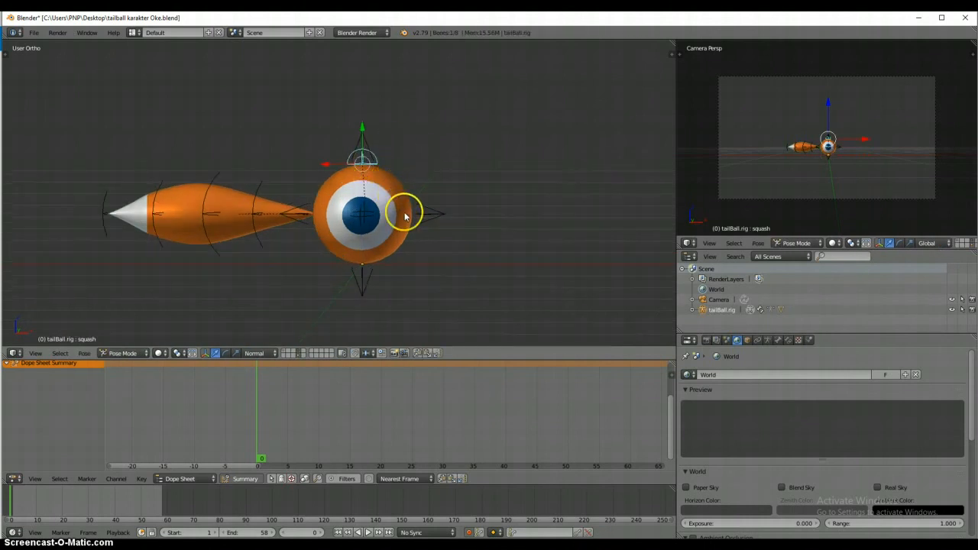
{"action": "key", "text": "i"}
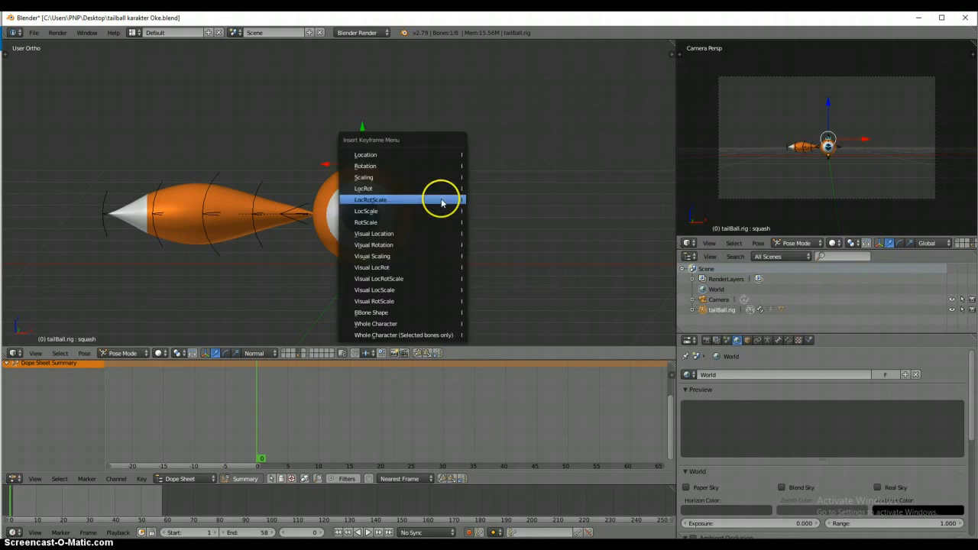
{"action": "left_click", "coordinate": [428, 200]}
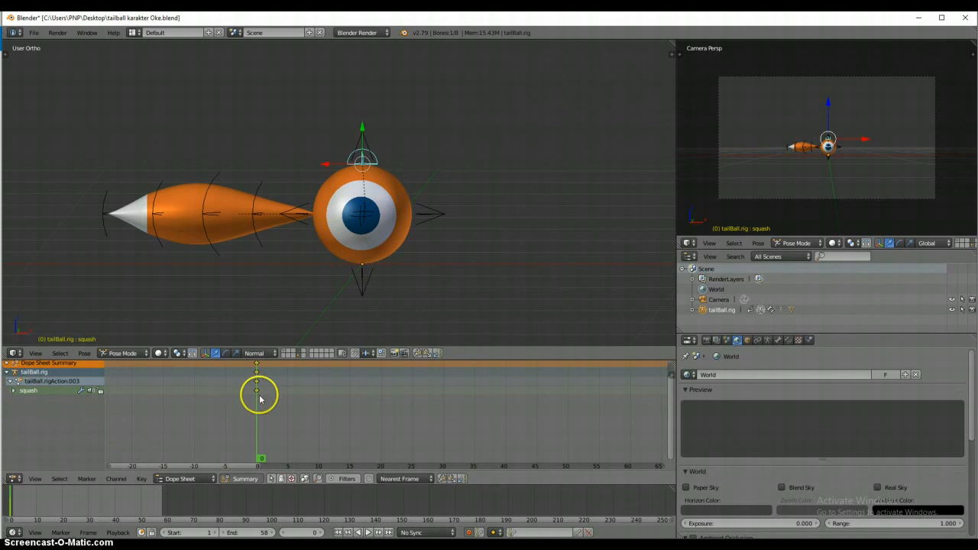
Step: Flatten the ball at frame 10 by lowering the squash bone, and copy its frame 0 keyframe to frame 20
{"action": "left_click", "coordinate": [319, 452]}
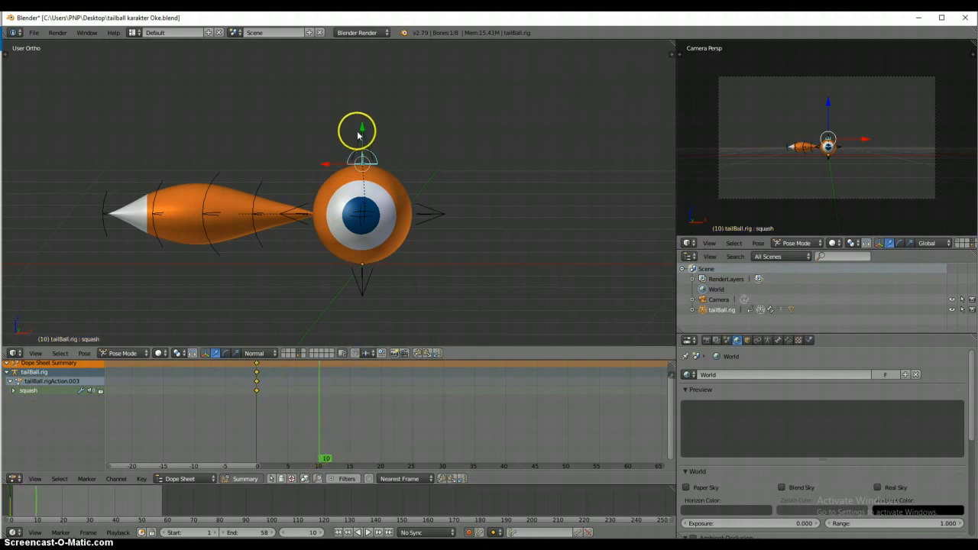
{"action": "left_click_drag", "start_coordinate": [363, 134], "coordinate": [368, 183]}
{"action": "right_click", "coordinate": [256, 394]}
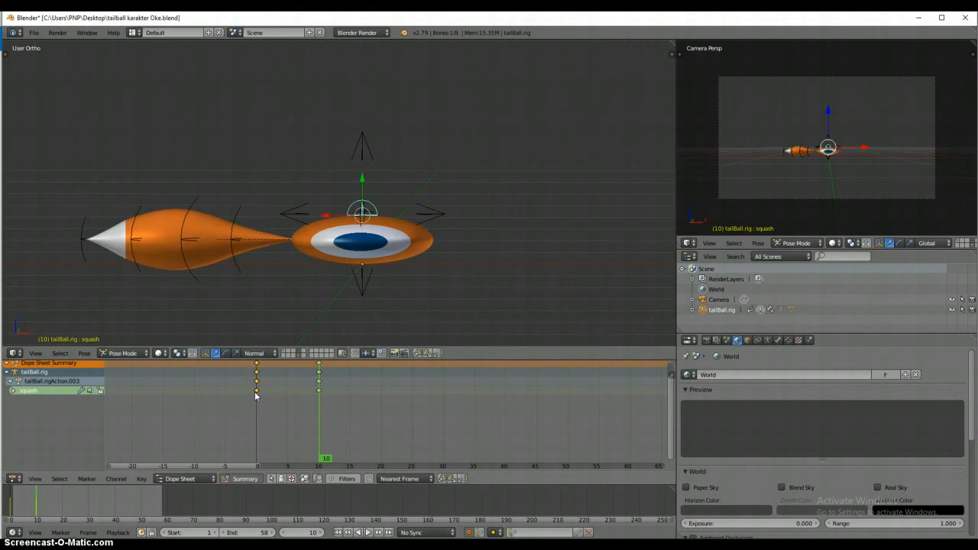
{"action": "key", "text": "shift+d"}
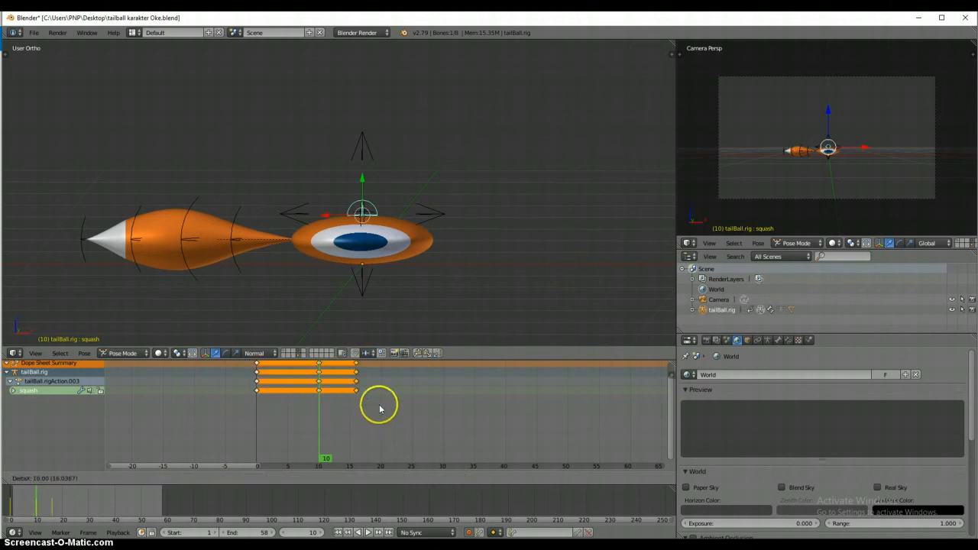
{"action": "left_click", "coordinate": [380, 411]}
Step: Play and scrub the squash animation between frames 0 and 20 to review the motion
{"action": "left_click", "coordinate": [255, 420]}
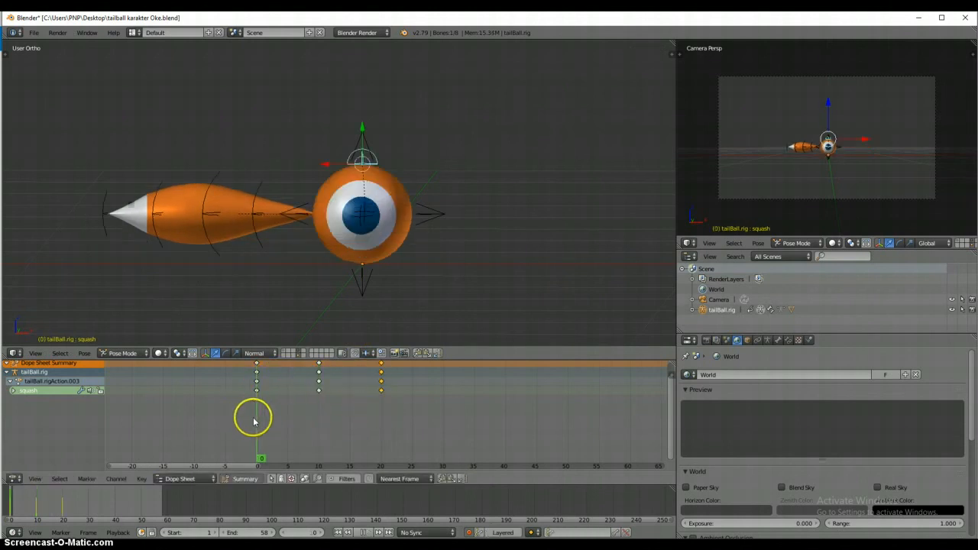
{"action": "key", "text": "alt+a"}
{"action": "left_click_drag", "start_coordinate": [328, 423], "coordinate": [257, 409]}
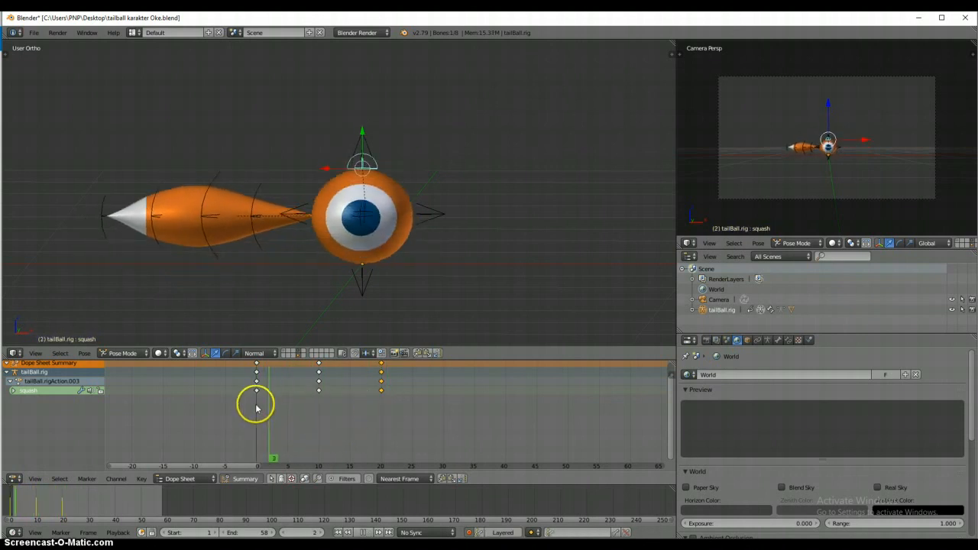
{"action": "key", "text": "alt+a"}
{"action": "left_click_drag", "start_coordinate": [371, 406], "coordinate": [383, 408]}
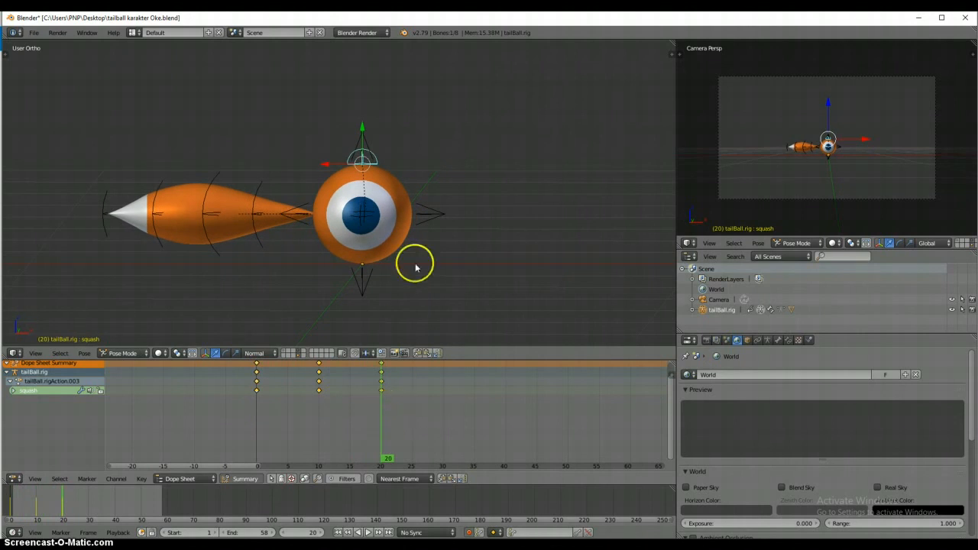
Step: Try raising the body bone at frame 0, and undo the move
{"action": "left_click", "coordinate": [257, 406]}
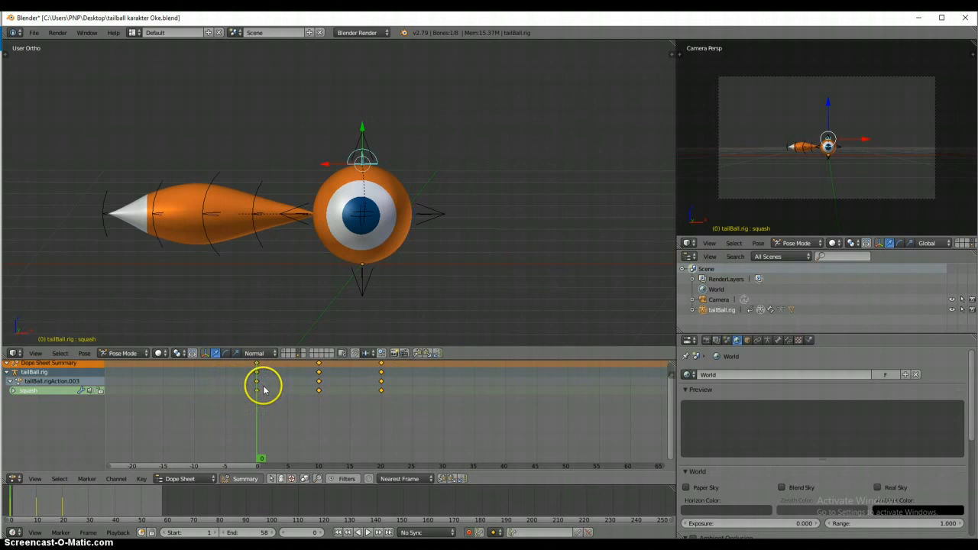
{"action": "right_click", "coordinate": [422, 203]}
{"action": "left_click_drag", "start_coordinate": [365, 191], "coordinate": [363, 159]}
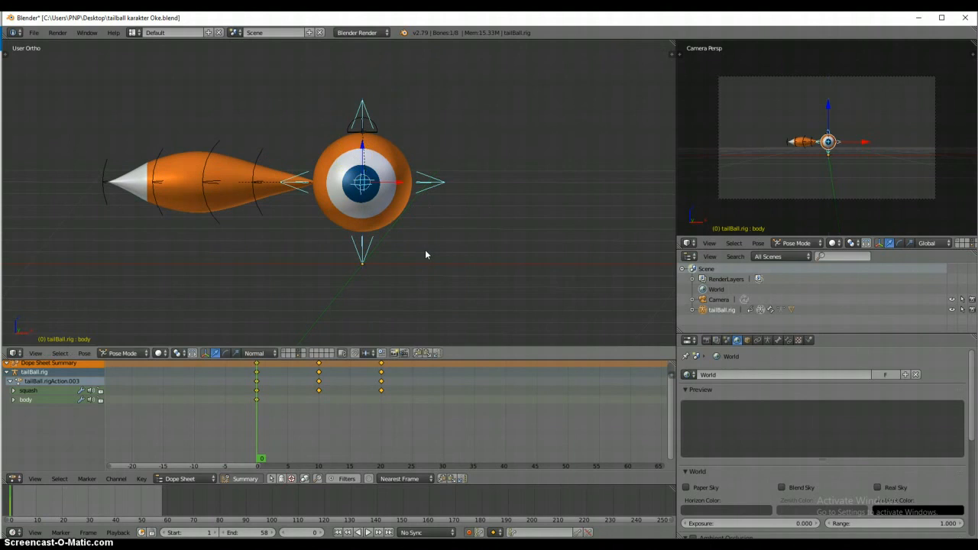
{"action": "key", "text": "ctrl+z"}
Step: Delete all of the squash bone's keyframes from the dope sheet
{"action": "left_click", "coordinate": [350, 411]}
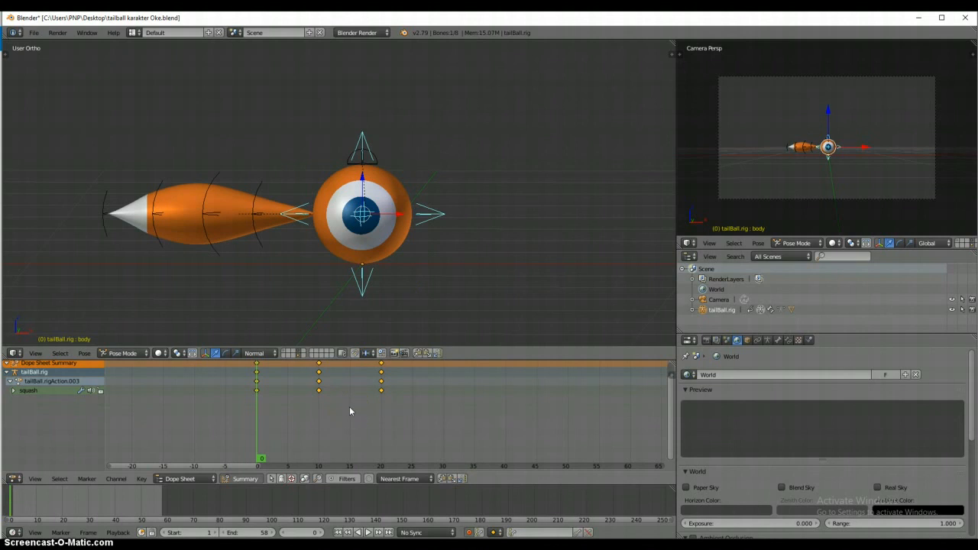
{"action": "key", "text": "x"}
{"action": "left_click", "coordinate": [350, 411]}
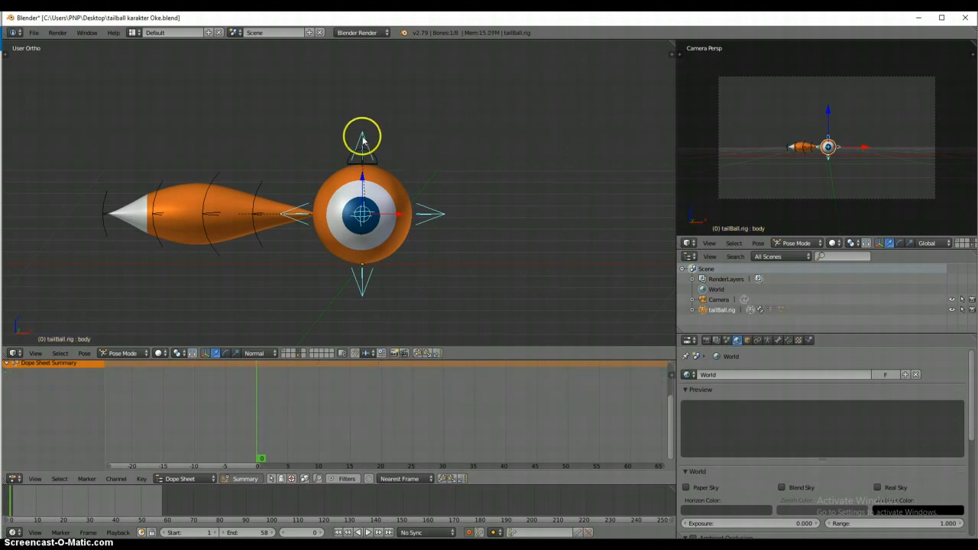
Step: Select all bones of the tail ball rig and insert a keyframe for them at frame 0
{"action": "right_click", "coordinate": [260, 187]}
{"action": "scroll", "coordinate": [487, 212], "scroll_direction": "down", "scroll_amount": 1}
{"action": "middle_click_drag", "start_coordinate": [481, 208], "coordinate": [503, 205], "text": "shift"}
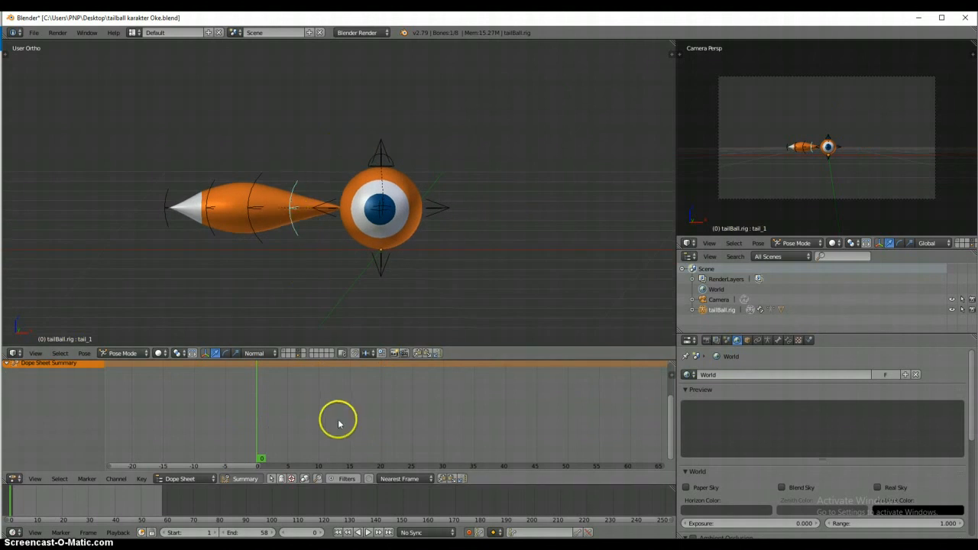
{"action": "right_click", "coordinate": [446, 206]}
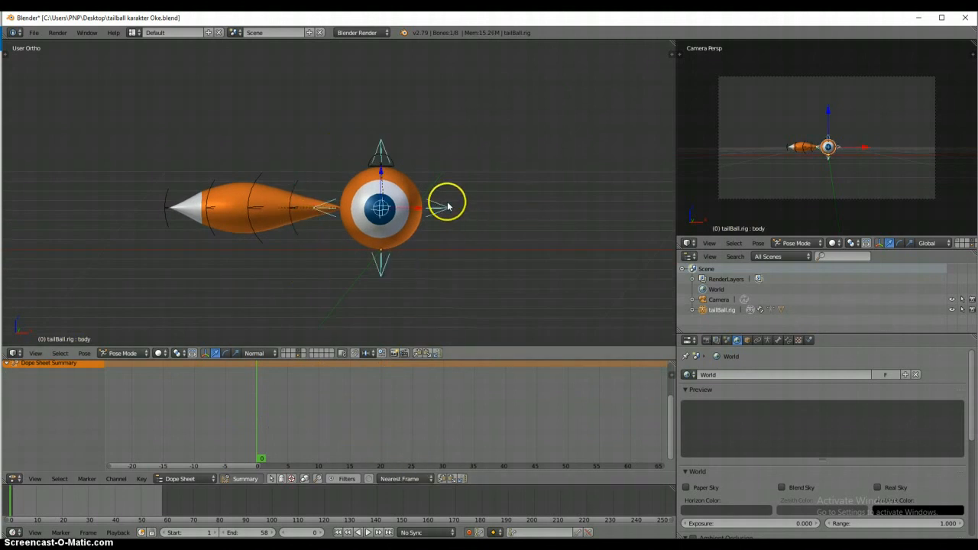
{"action": "key", "text": "a"}
{"action": "key", "text": "a"}
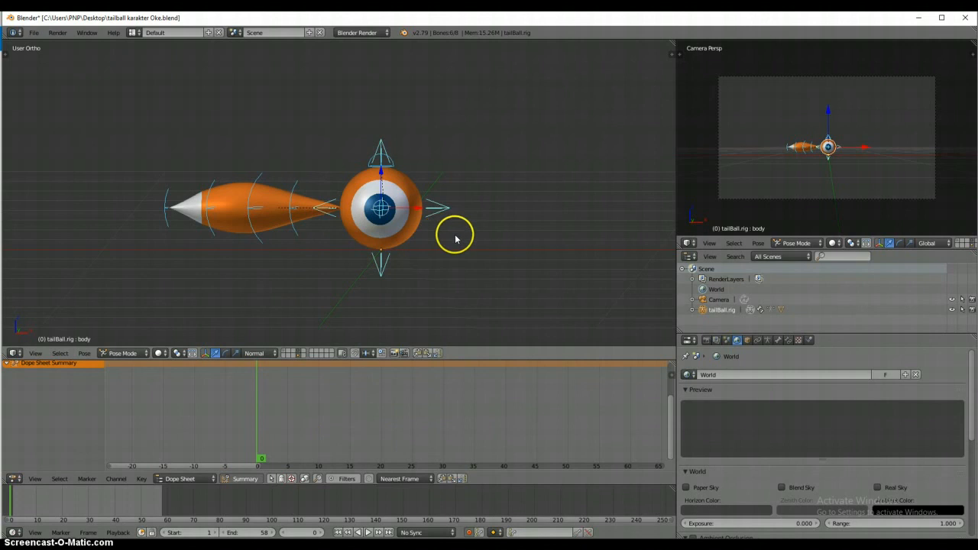
{"action": "key", "text": "i"}
{"action": "left_click", "coordinate": [455, 238]}
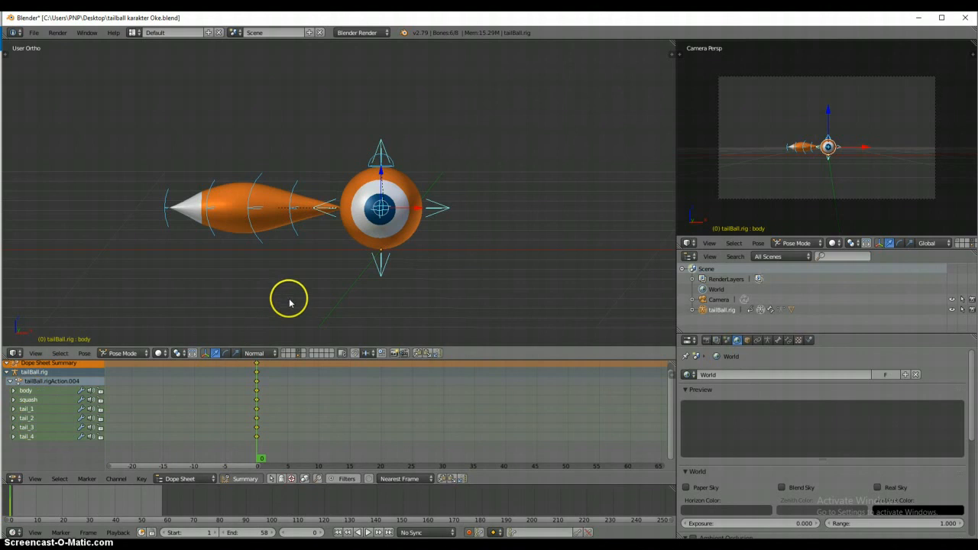
Step: Rotate the tail_1 bone until the tail points upward, and bend tail_2 toward the ball
{"action": "right_click", "coordinate": [295, 188]}
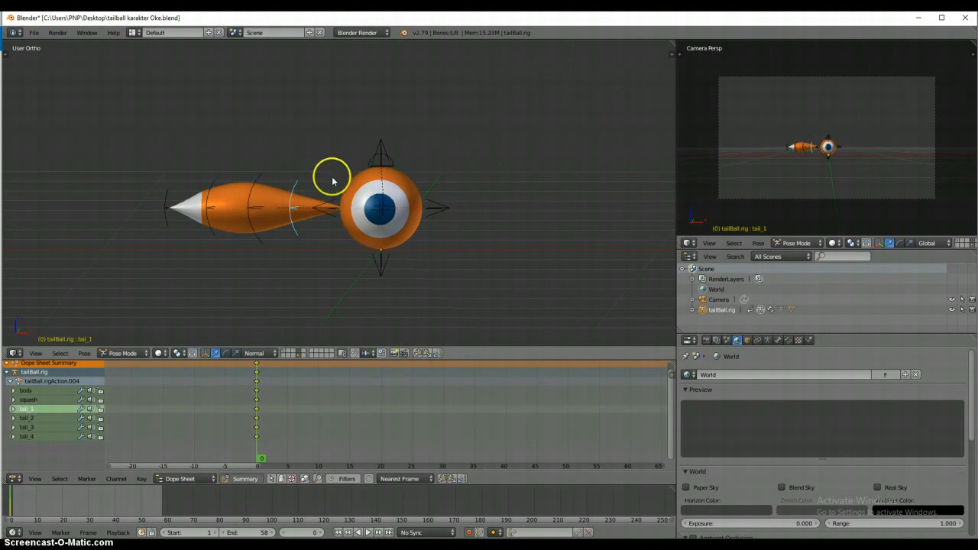
{"action": "key", "text": "r"}
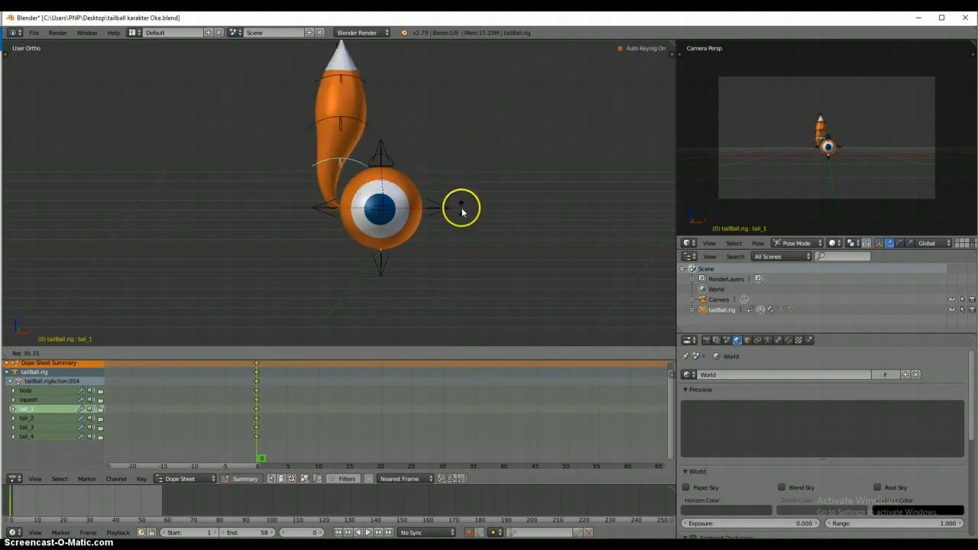
{"action": "left_click", "coordinate": [447, 192]}
{"action": "right_click", "coordinate": [360, 122]}
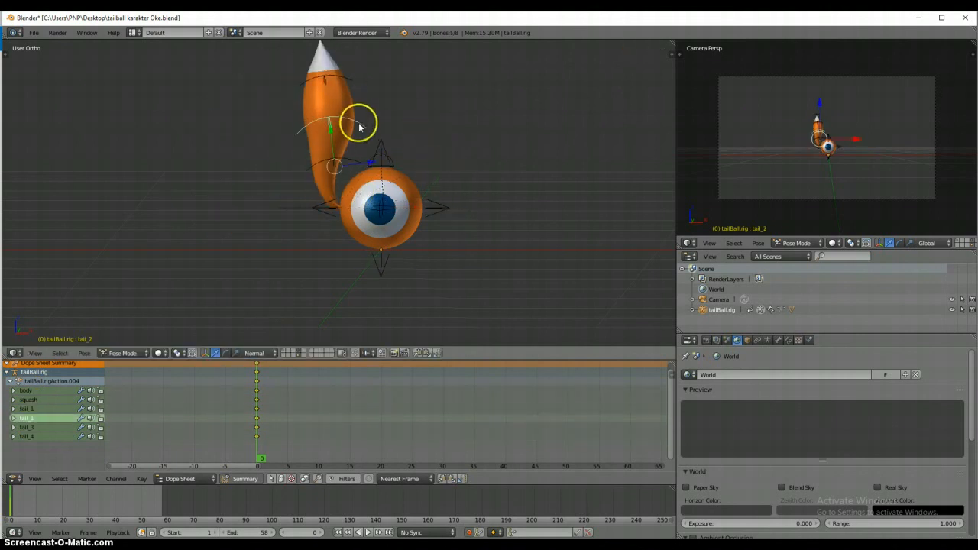
{"action": "key", "text": "r"}
{"action": "left_click", "coordinate": [409, 179]}
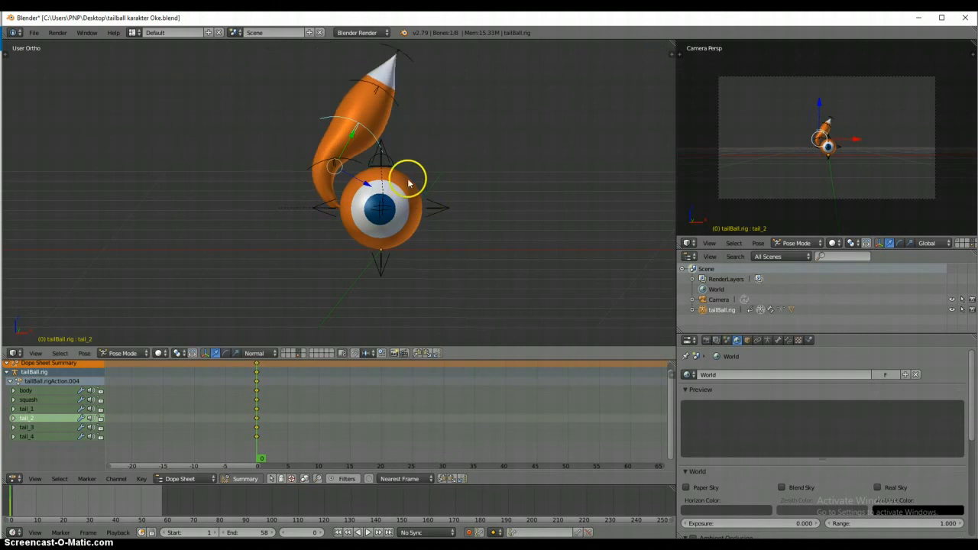
Step: Bend tail_3 about 40° over the top of the ball, and rotate the tail_4 tip bone to continue the curl
{"action": "right_click", "coordinate": [395, 107]}
{"action": "key", "text": "r"}
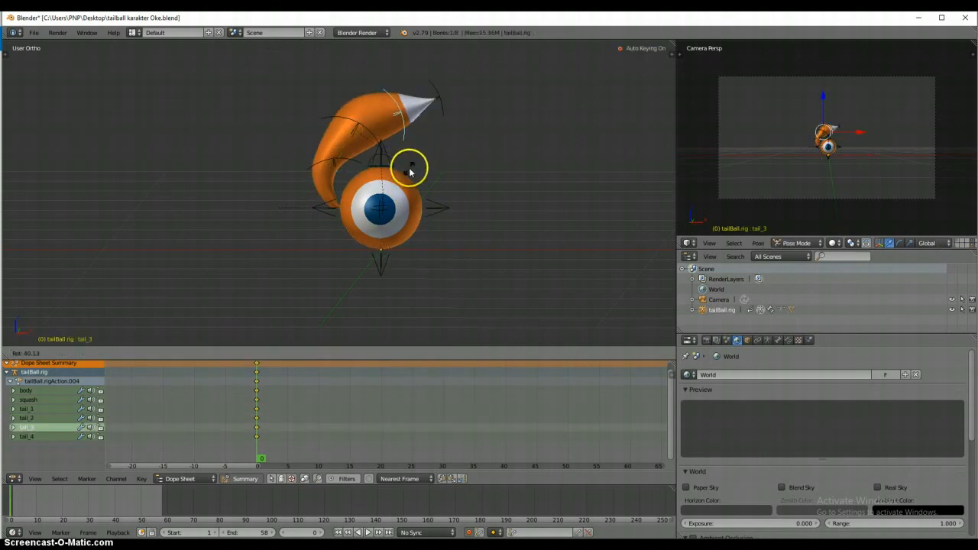
{"action": "left_click", "coordinate": [409, 172]}
{"action": "right_click", "coordinate": [446, 113]}
{"action": "key", "text": "r"}
{"action": "left_click", "coordinate": [408, 150]}
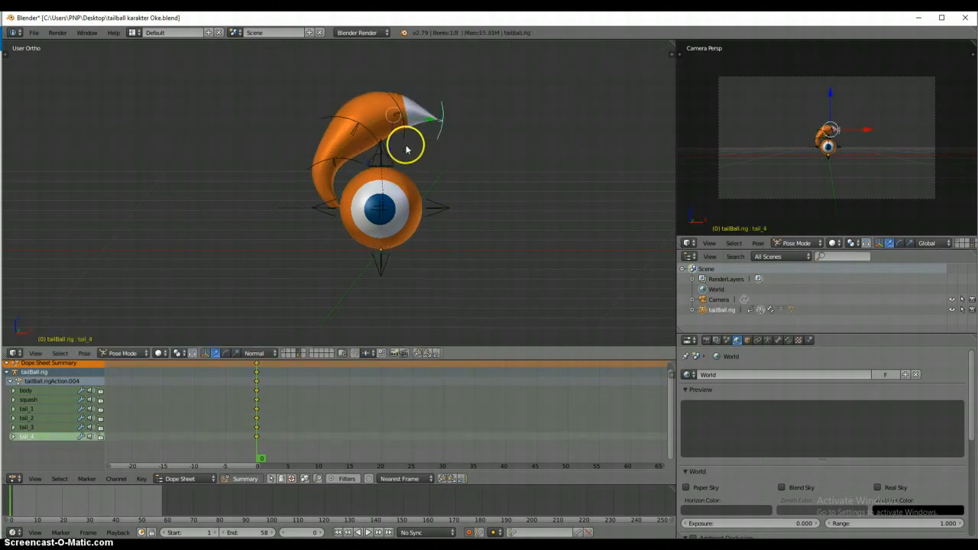
Step: Refine the raised tail's curve at frame 0 by slightly rotating tail_2, tail_1 and tail_3, and deselect all bones
{"action": "right_click", "coordinate": [321, 113]}
{"action": "key", "text": "r"}
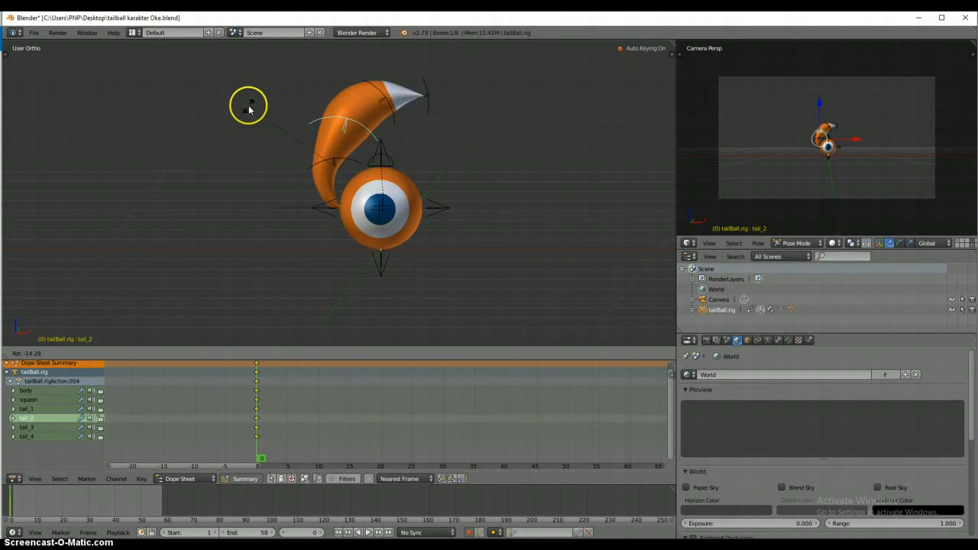
{"action": "left_click", "coordinate": [228, 107]}
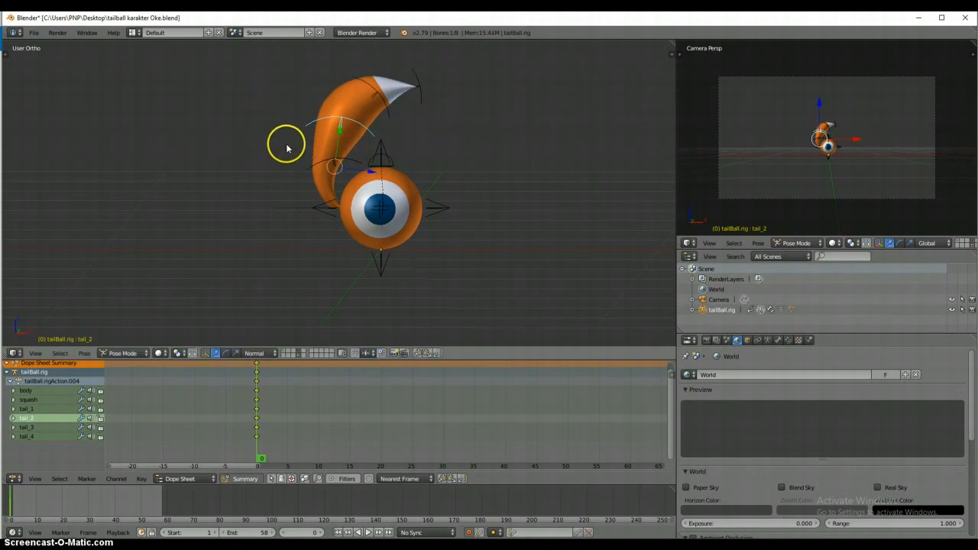
{"action": "right_click", "coordinate": [311, 160]}
{"action": "key", "text": "r"}
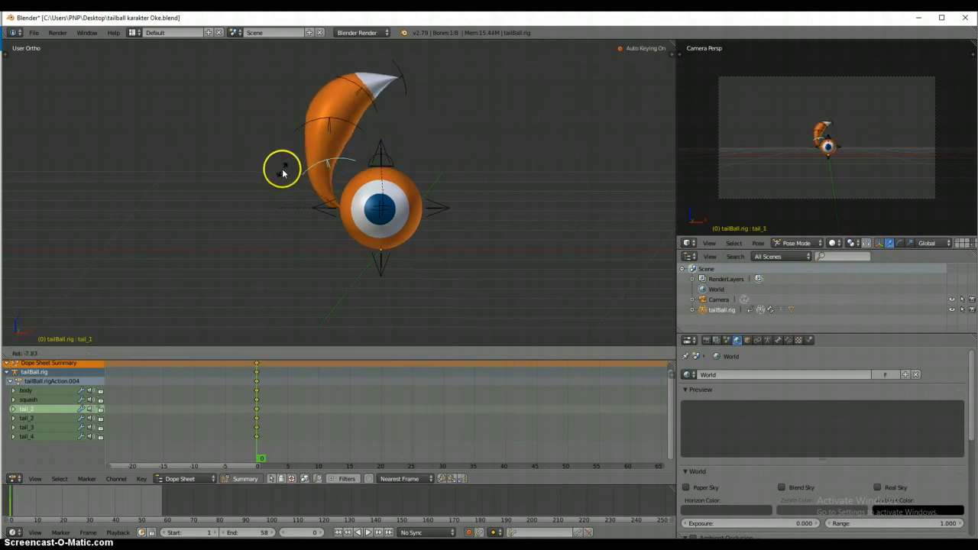
{"action": "left_click", "coordinate": [284, 172]}
{"action": "right_click", "coordinate": [360, 133]}
{"action": "key", "text": "r"}
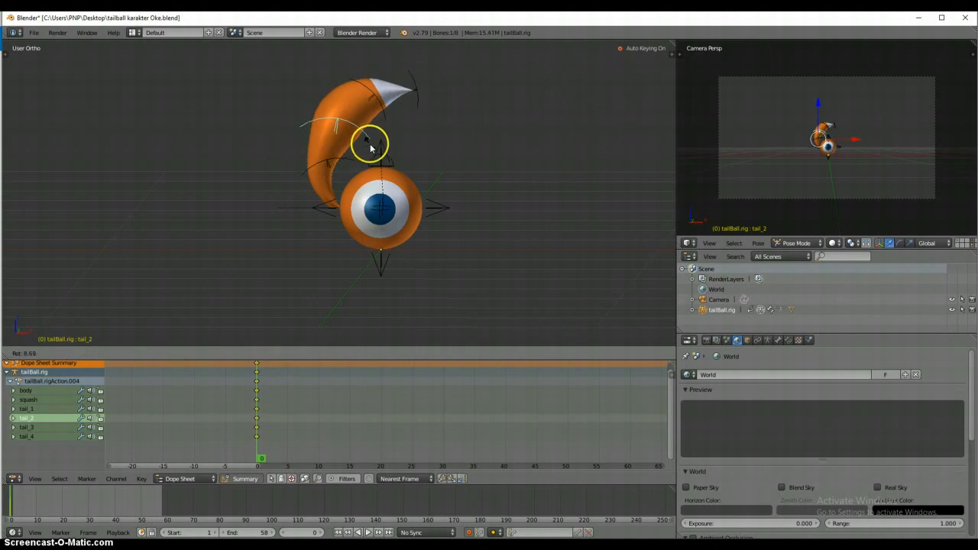
{"action": "left_click", "coordinate": [372, 123]}
{"action": "right_click", "coordinate": [378, 106]}
{"action": "key", "text": "r"}
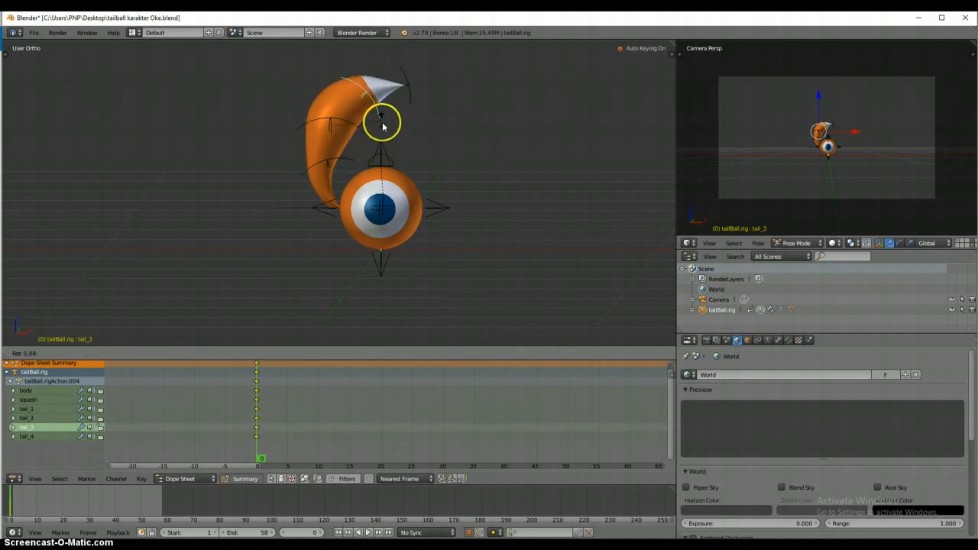
{"action": "left_click", "coordinate": [383, 126]}
{"action": "key", "text": "a"}
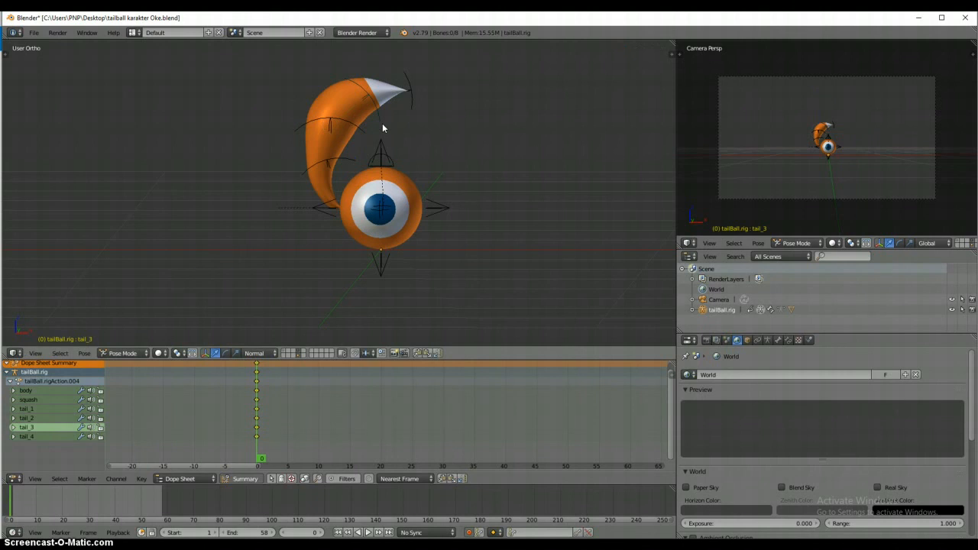
Step: Try bending tail_3 sharply down onto the ball, and undo the rotation
{"action": "right_click", "coordinate": [376, 114]}
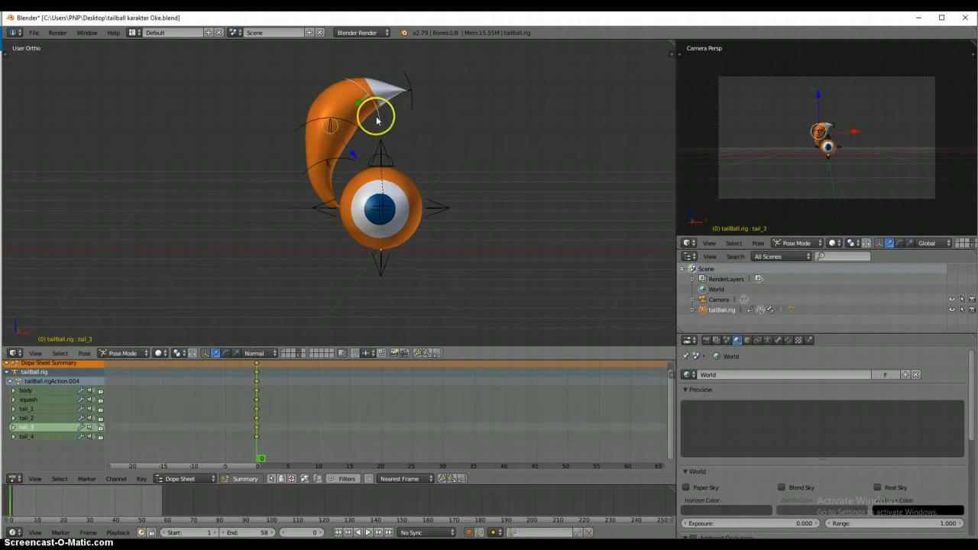
{"action": "key", "text": "r"}
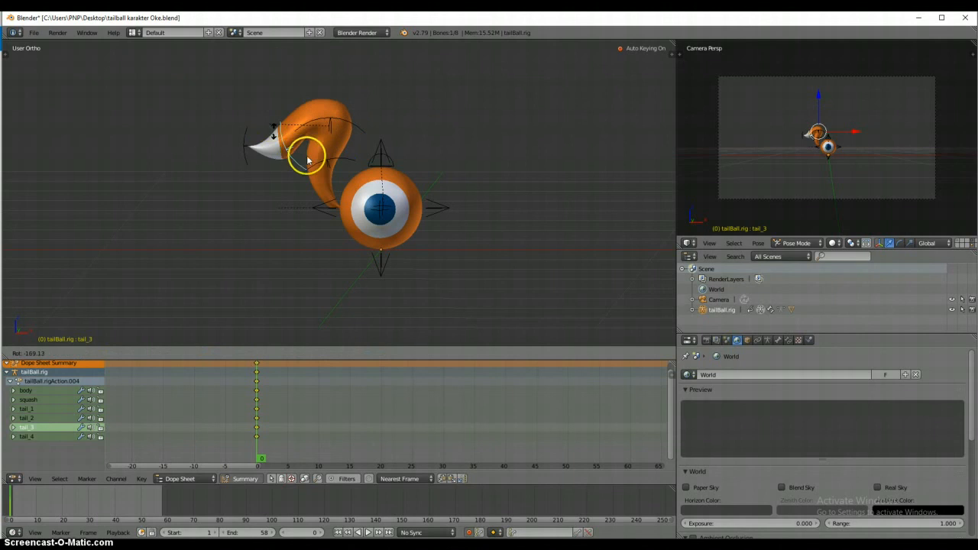
{"action": "left_click", "coordinate": [320, 161]}
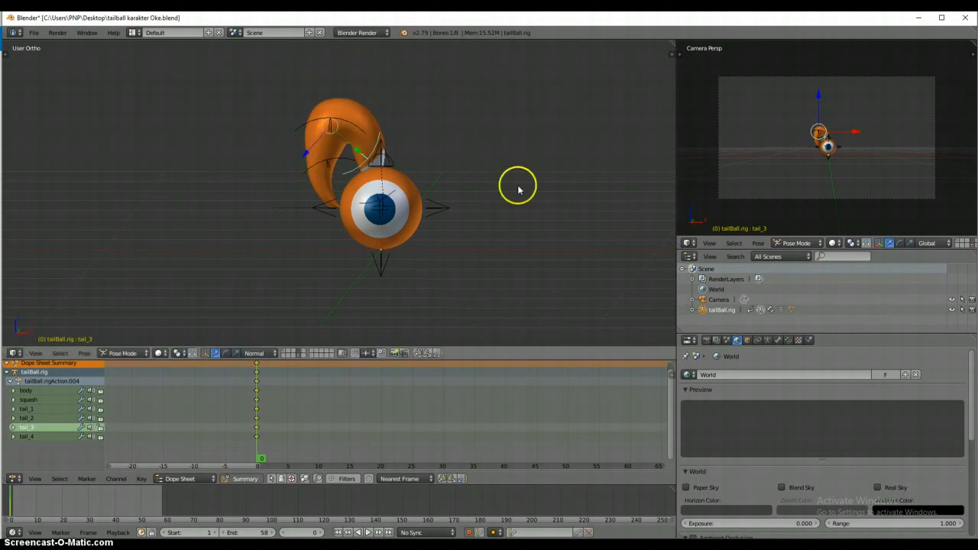
{"action": "key", "text": "ctrl+z"}
{"action": "key", "text": "a"}
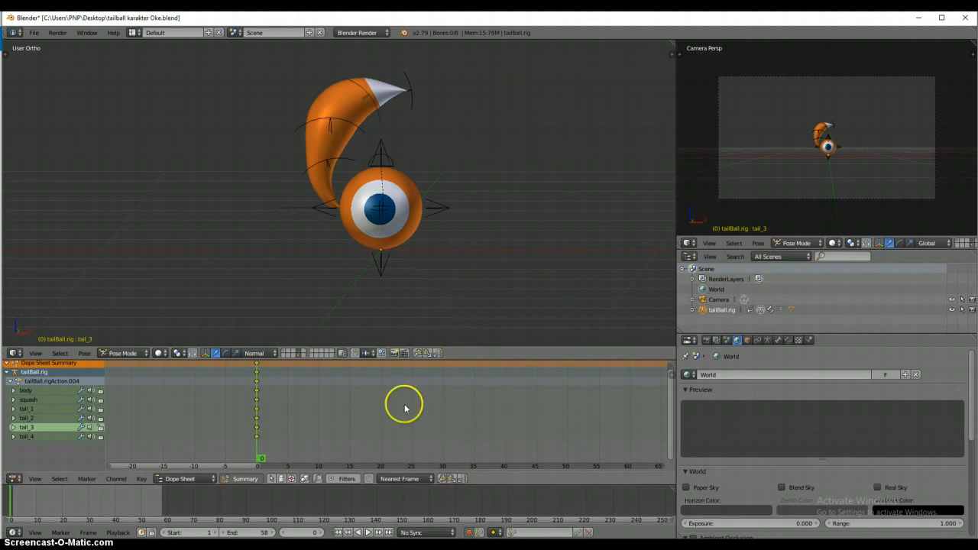
Step: At frame 10, rotate tail_1 so the tail swings below the ball, and bend tail_2 further downward
{"action": "left_click", "coordinate": [320, 460]}
{"action": "scroll", "coordinate": [299, 175], "scroll_direction": "down", "scroll_amount": 1}
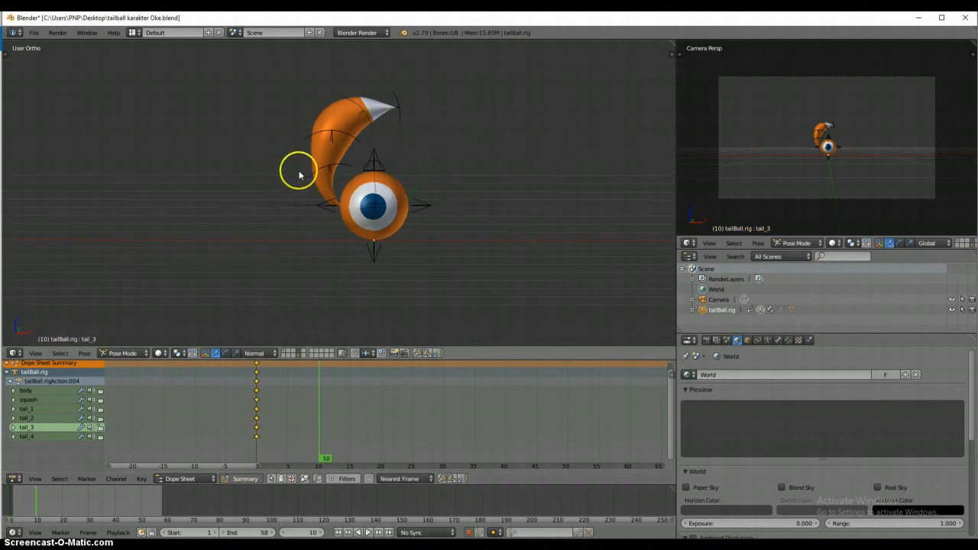
{"action": "right_click", "coordinate": [308, 180]}
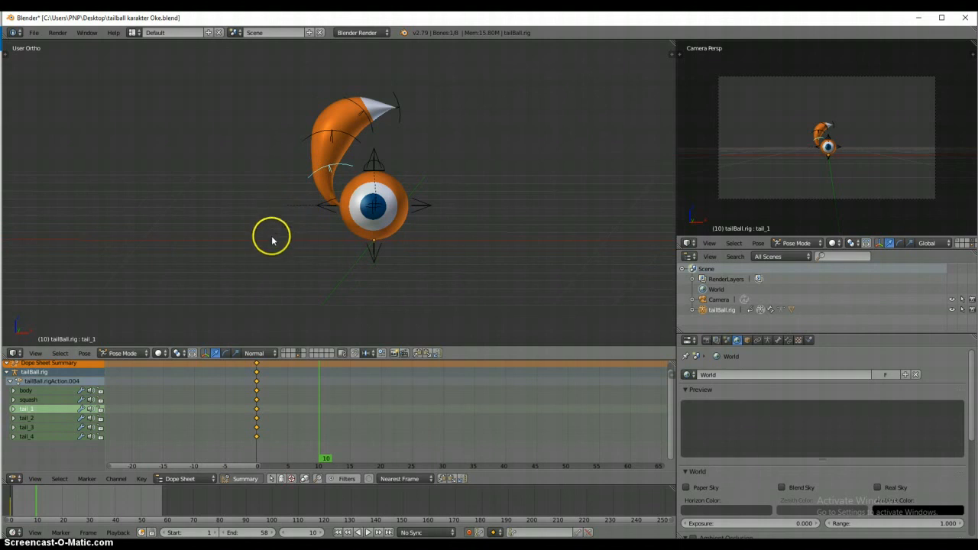
{"action": "key", "text": "r"}
{"action": "left_click", "coordinate": [400, 233]}
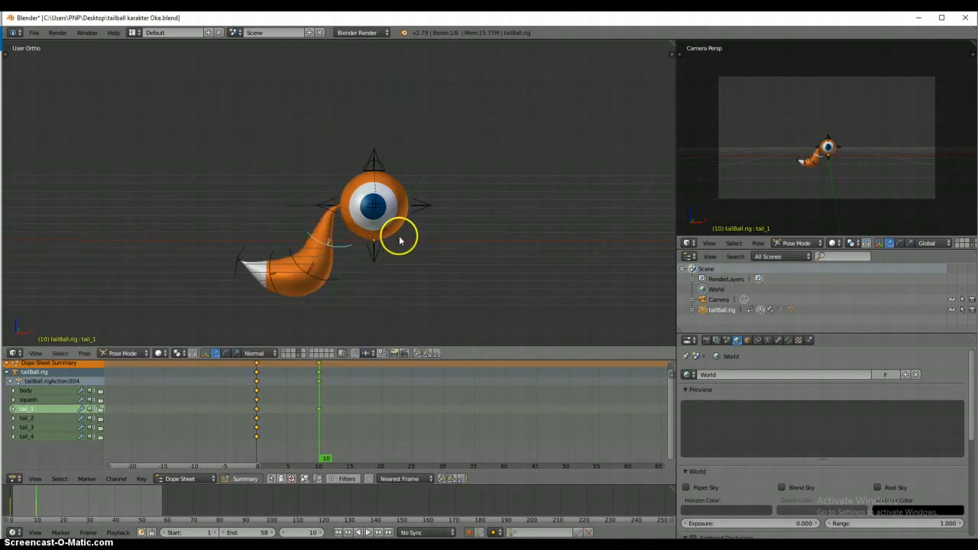
{"action": "right_click", "coordinate": [334, 280]}
{"action": "key", "text": "r"}
{"action": "left_click", "coordinate": [360, 275]}
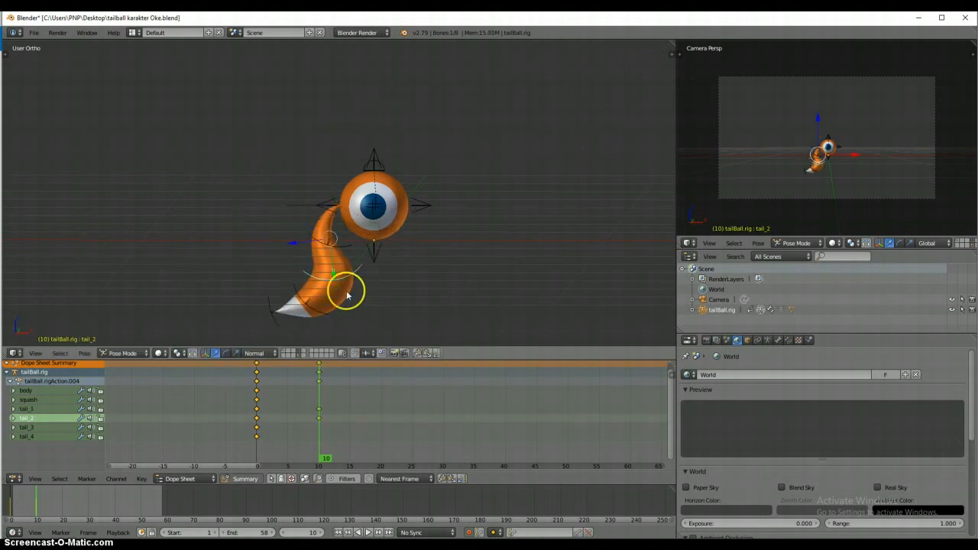
Step: Rotate tail_3 and tail_4 at frame 10 so the lower part of the tail curls under the ball
{"action": "right_click", "coordinate": [314, 313]}
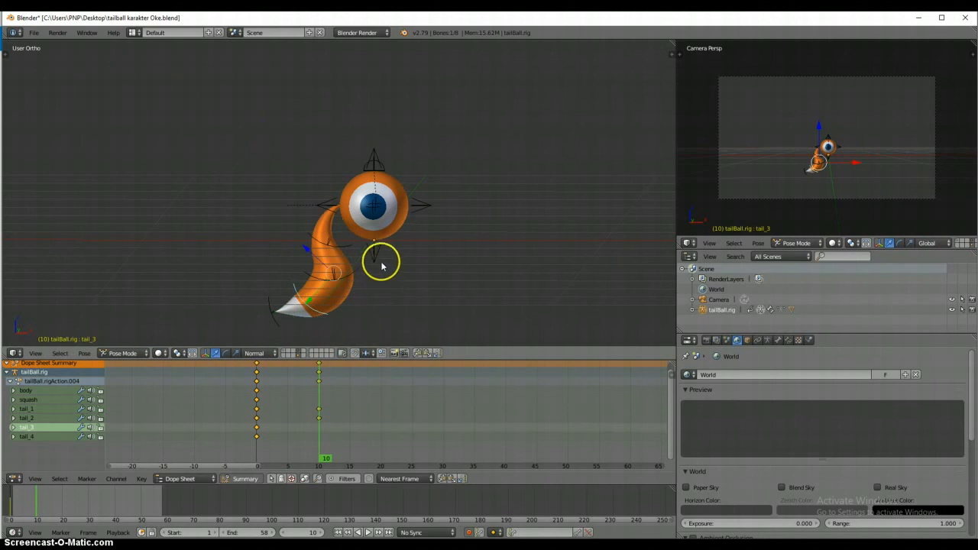
{"action": "key", "text": "r"}
{"action": "left_click", "coordinate": [374, 238]}
{"action": "right_click", "coordinate": [377, 342]}
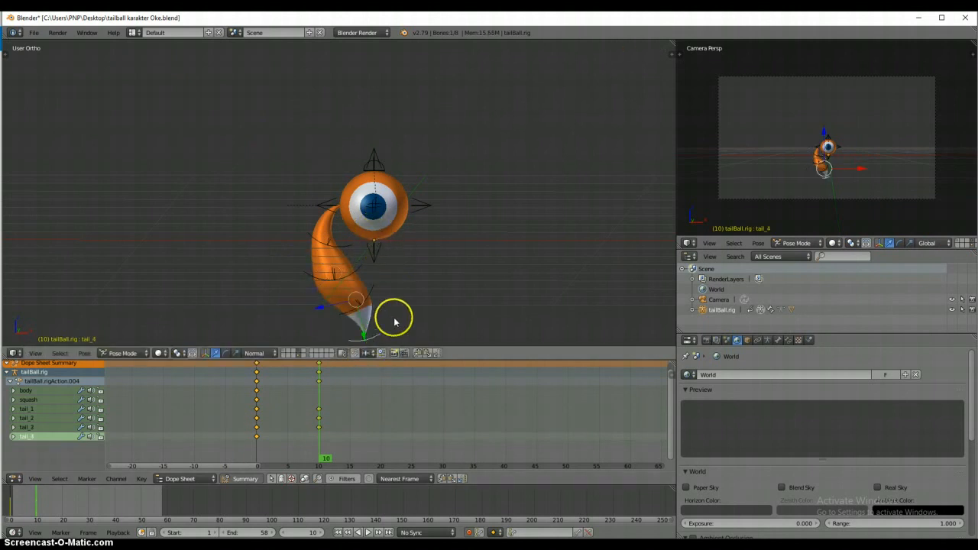
{"action": "key", "text": "r"}
{"action": "left_click", "coordinate": [400, 288]}
Step: Smooth the lowered tail's curve at frame 10 by rotating tail_1 away from the ball and tail_2 back toward it
{"action": "right_click", "coordinate": [347, 251]}
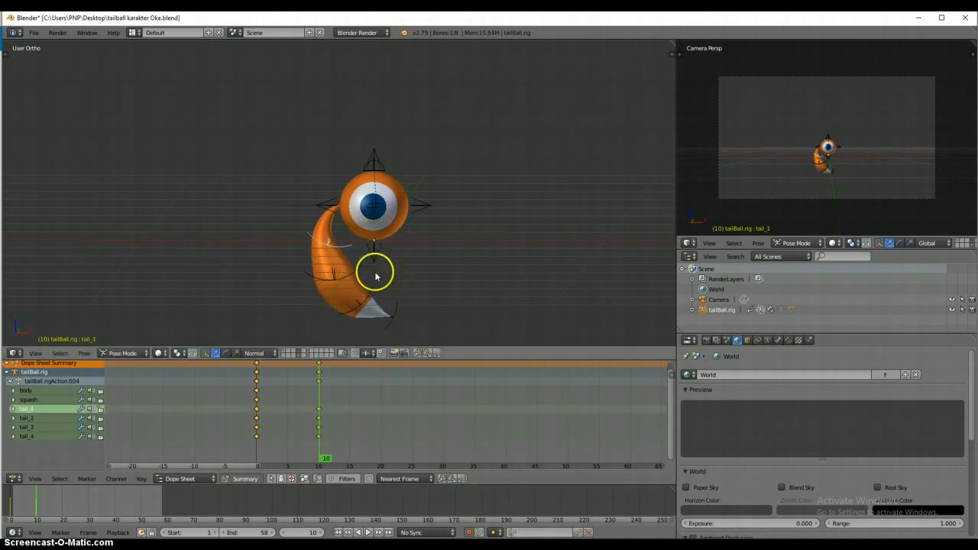
{"action": "key", "text": "r"}
{"action": "left_click", "coordinate": [362, 281]}
{"action": "right_click", "coordinate": [332, 270]}
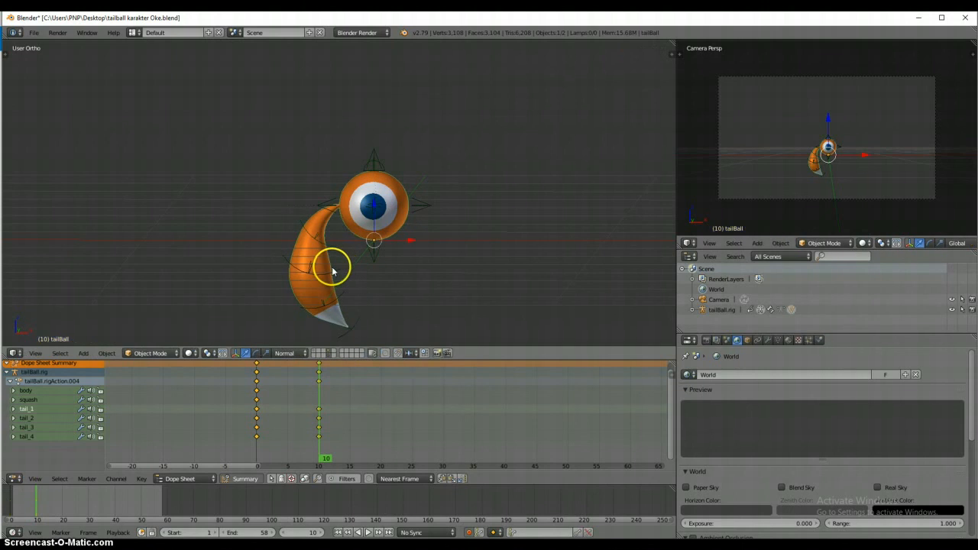
{"action": "right_click", "coordinate": [339, 266]}
{"action": "key", "text": "r"}
{"action": "left_click", "coordinate": [386, 261]}
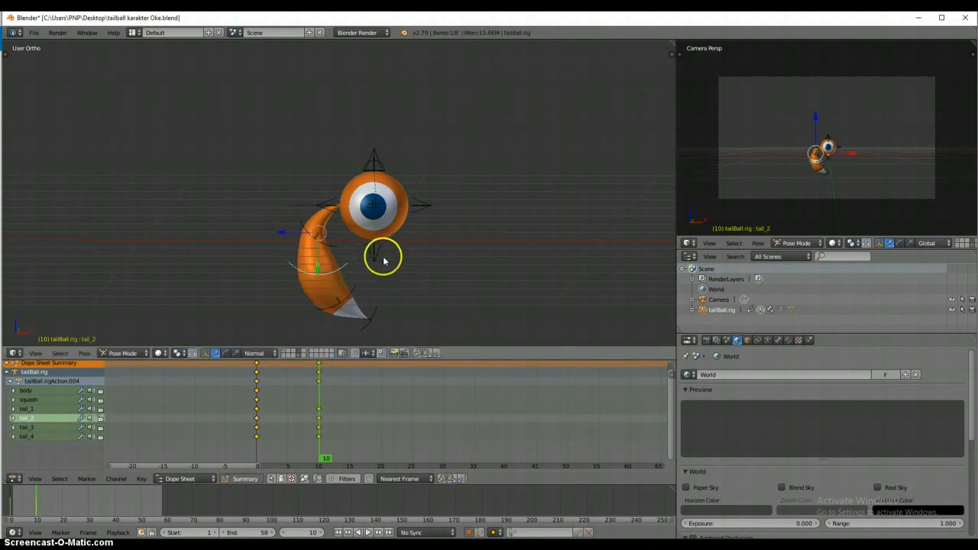
Step: Select all the keyframes at frames 0 and 10 in the dope sheet, and preview the animation
{"action": "left_click_drag", "start_coordinate": [262, 406], "coordinate": [318, 423]}
{"action": "key", "text": "a"}
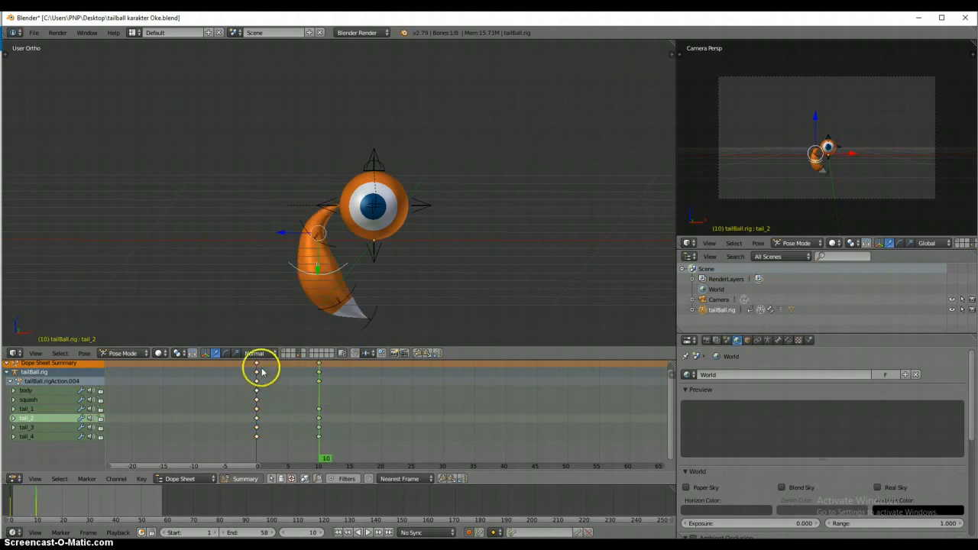
{"action": "key", "text": "v"}
{"action": "left_click", "coordinate": [240, 368]}
{"action": "key", "text": "alt+a"}
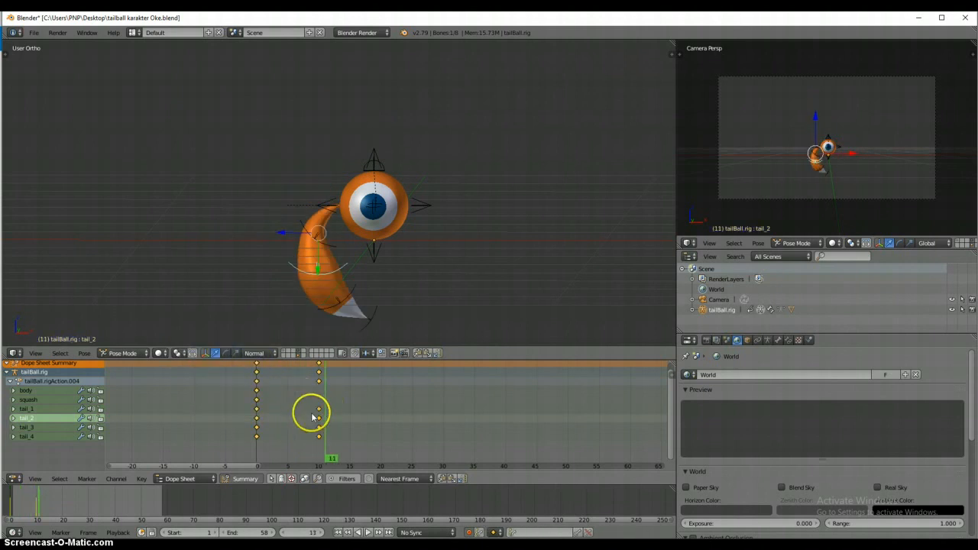
Step: Duplicate the selected keyframe pair three times, placing the copies at frames 20 and 30, 40 and 50, and 60 and 70
{"action": "scroll", "coordinate": [312, 416], "scroll_direction": "down", "scroll_amount": 2}
{"action": "middle_click_drag", "start_coordinate": [323, 413], "coordinate": [220, 415]}
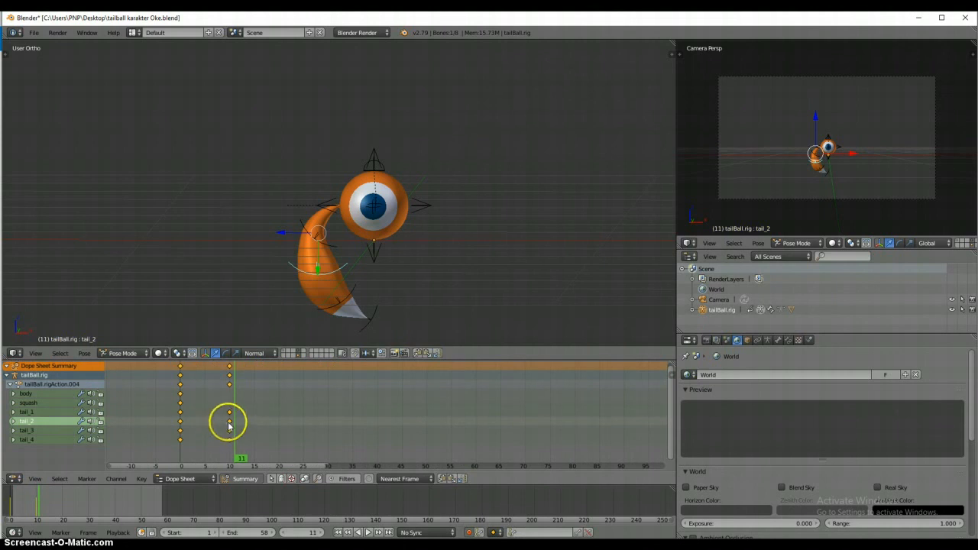
{"action": "key", "text": "shift+d"}
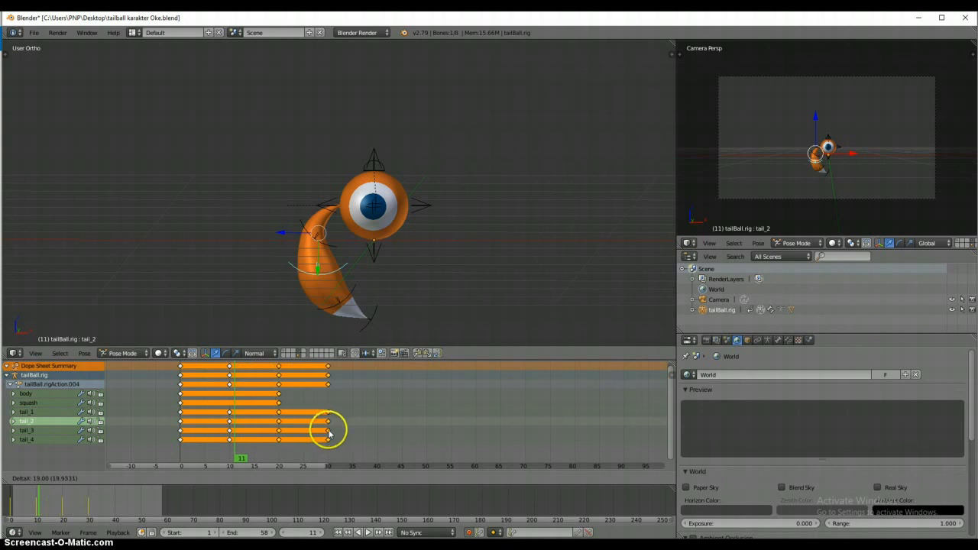
{"action": "left_click", "coordinate": [327, 433]}
{"action": "key", "text": "shift+d"}
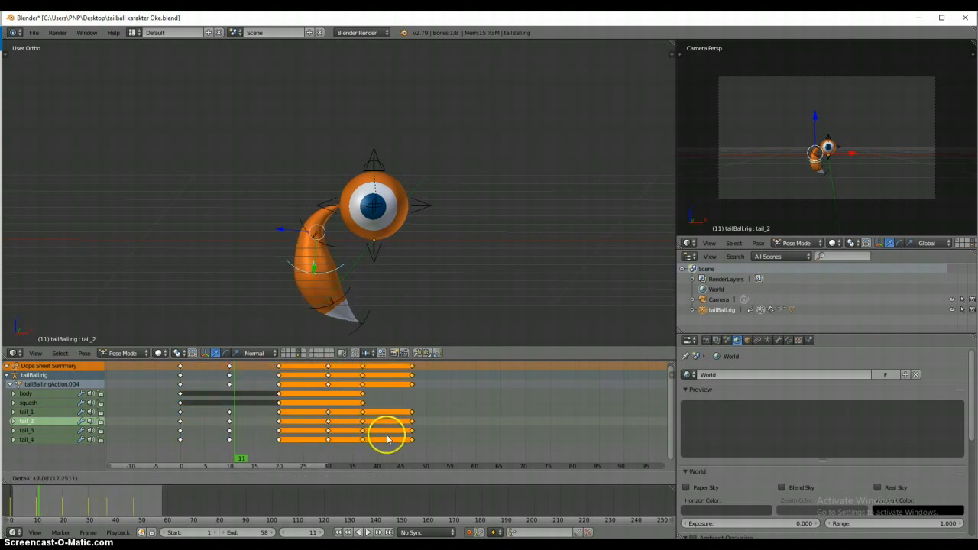
{"action": "left_click", "coordinate": [391, 433]}
{"action": "key", "text": "shift+d"}
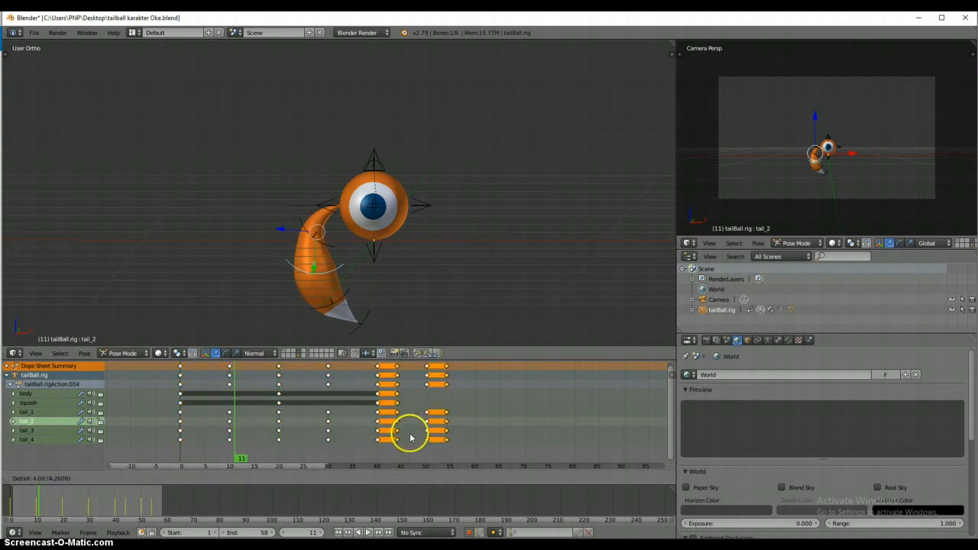
{"action": "left_click", "coordinate": [485, 445]}
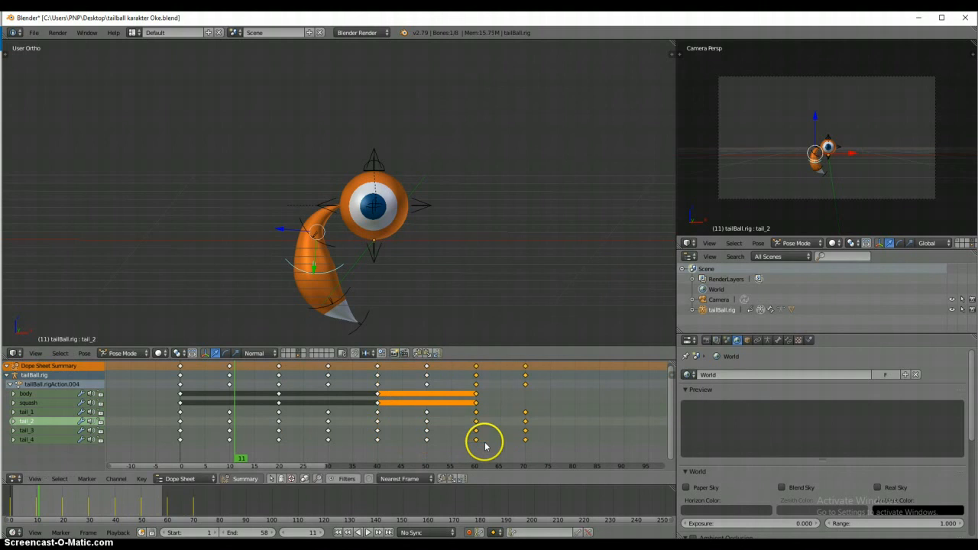
Step: Deselect the keyframes, play the repeating tail swing, and return to frame 0
{"action": "key", "text": "a"}
{"action": "key", "text": "alt+a"}
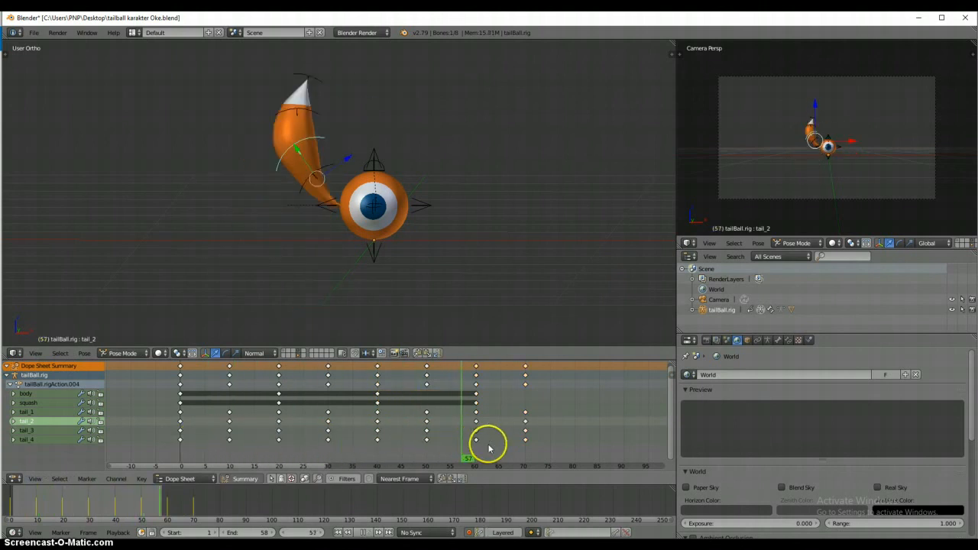
{"action": "key", "text": "alt+a"}
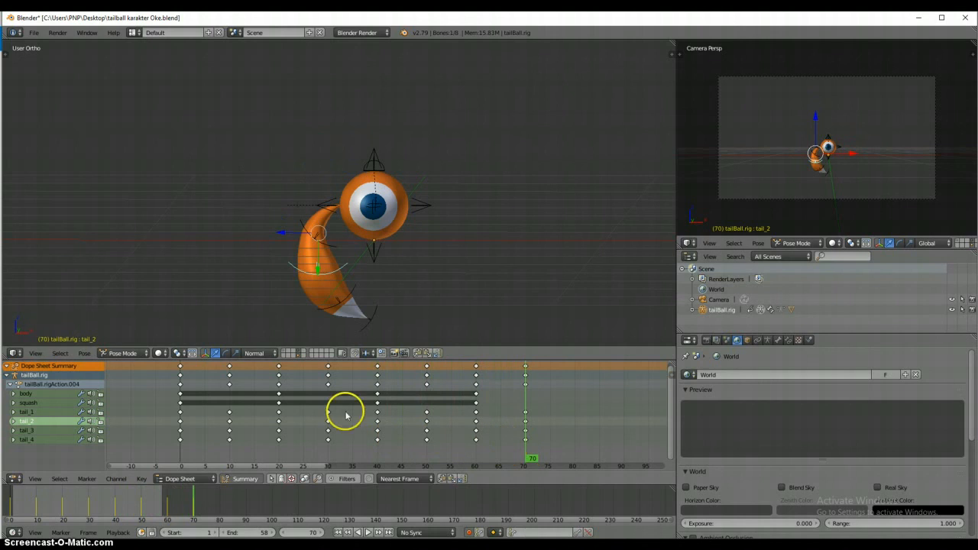
{"action": "left_click", "coordinate": [181, 442]}
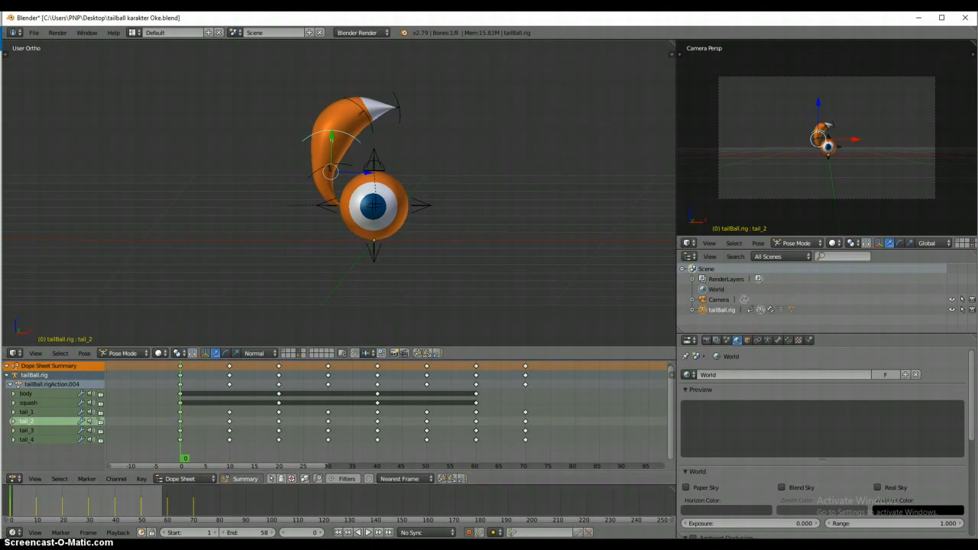
Step: Preview the repeating tail swing by playing it and scrubbing through the frames, ending at frame 1
{"action": "mouse_move", "coordinate": [367, 520]}
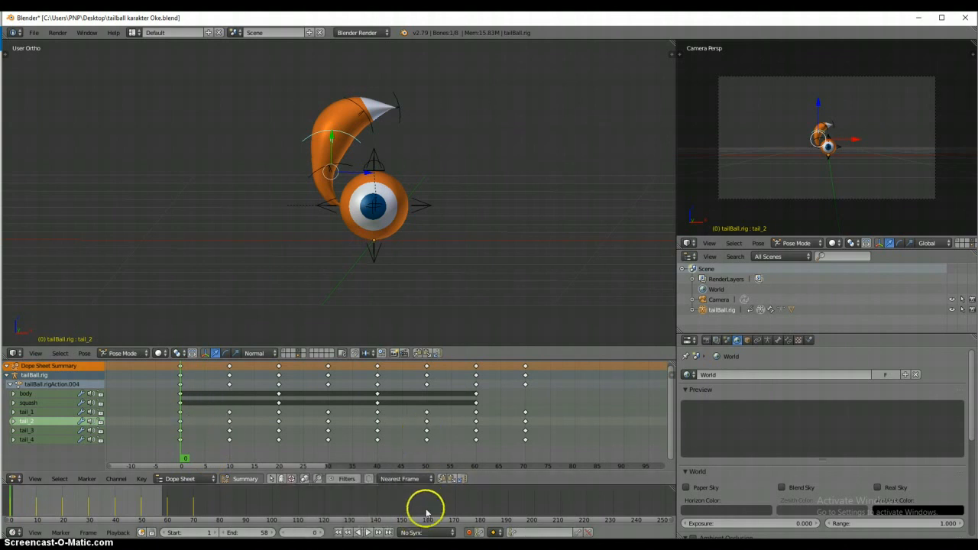
{"action": "left_click", "coordinate": [367, 533]}
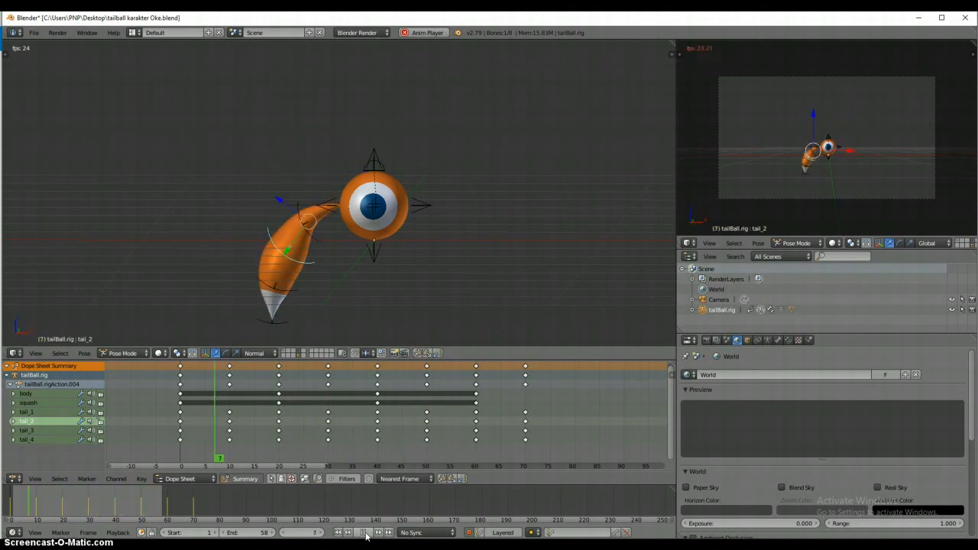
{"action": "left_click", "coordinate": [374, 533]}
{"action": "left_click_drag", "start_coordinate": [405, 432], "coordinate": [430, 435]}
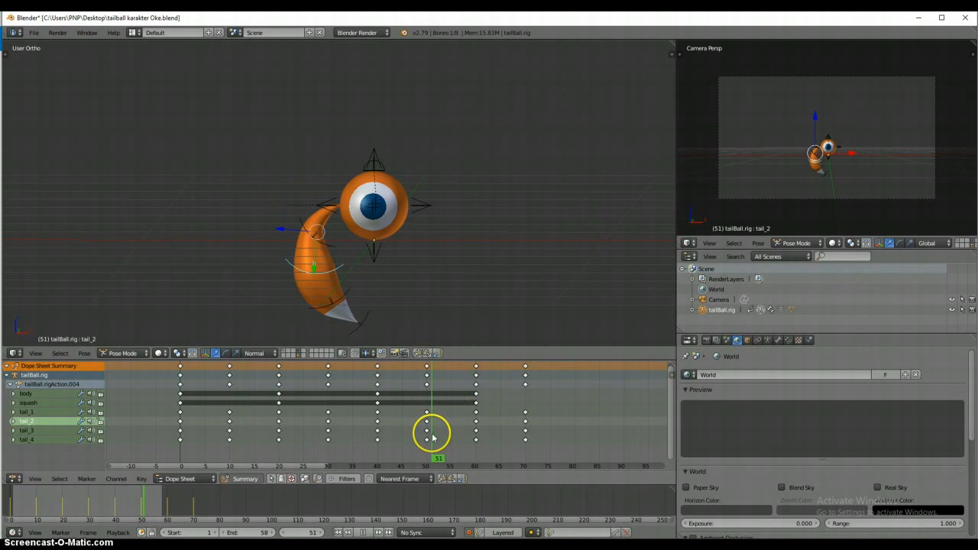
{"action": "left_click", "coordinate": [182, 443]}
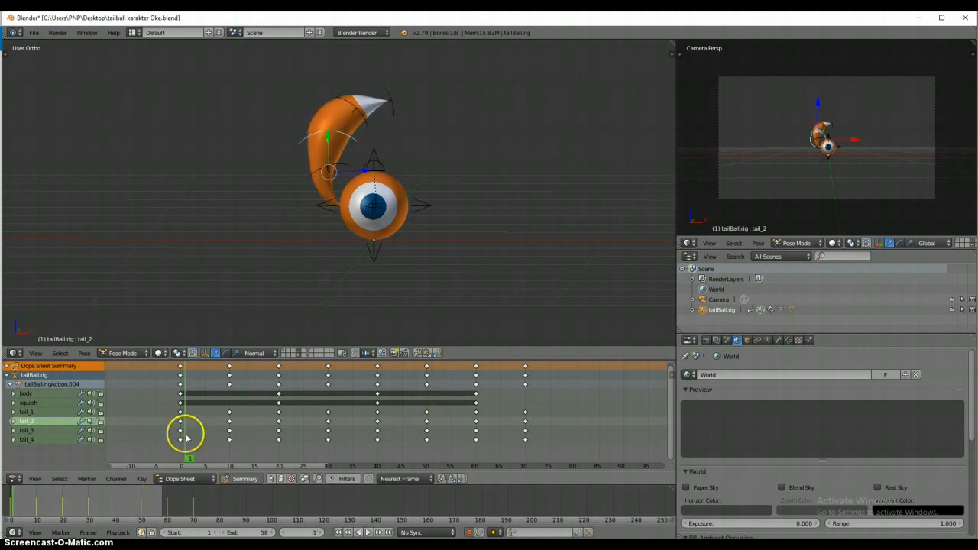
Step: Select all keyframes of tail_2, tail_3 and tail_4 in the dope sheet and shift them 4 frames later
{"action": "key", "text": "a"}
{"action": "key", "text": "a"}
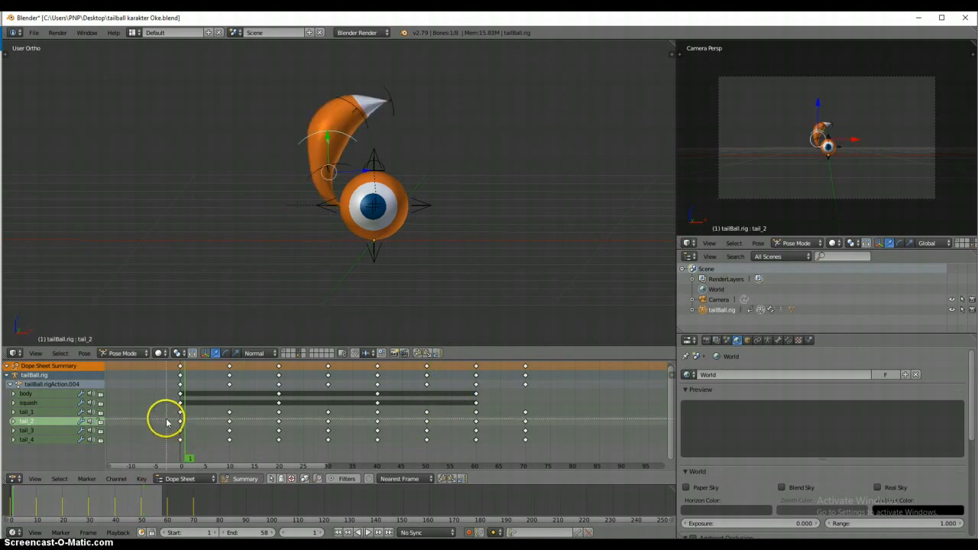
{"action": "key", "text": "b"}
{"action": "left_click_drag", "start_coordinate": [166, 419], "coordinate": [529, 440]}
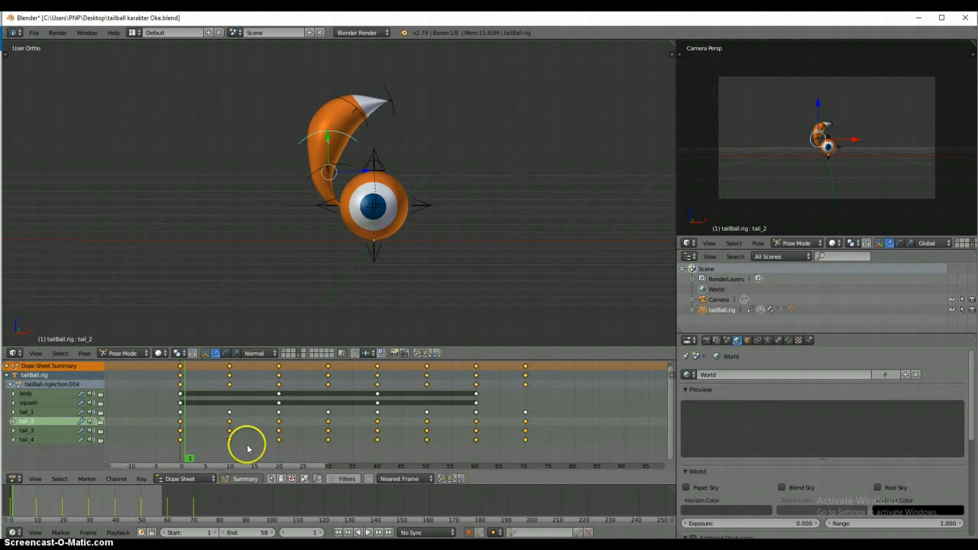
{"action": "left_click", "coordinate": [526, 416]}
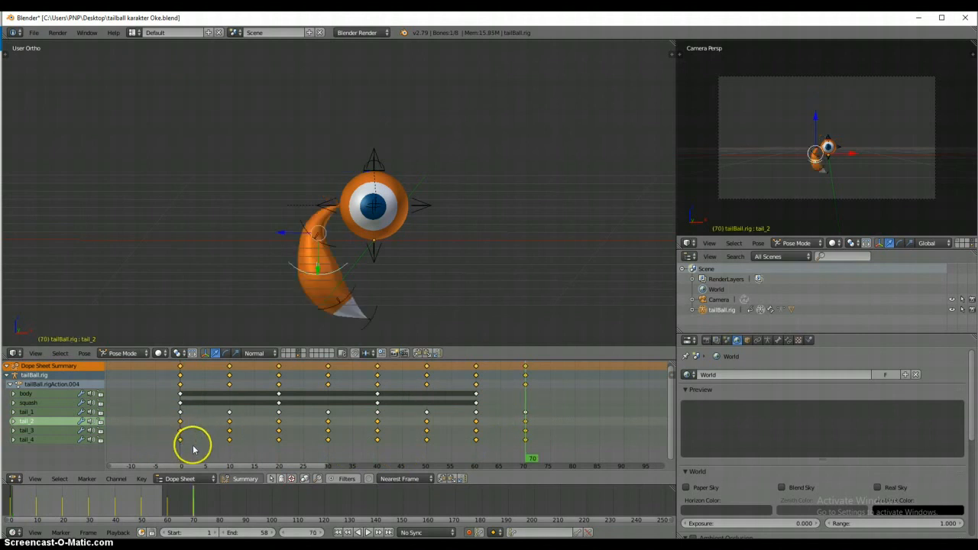
{"action": "key", "text": "g"}
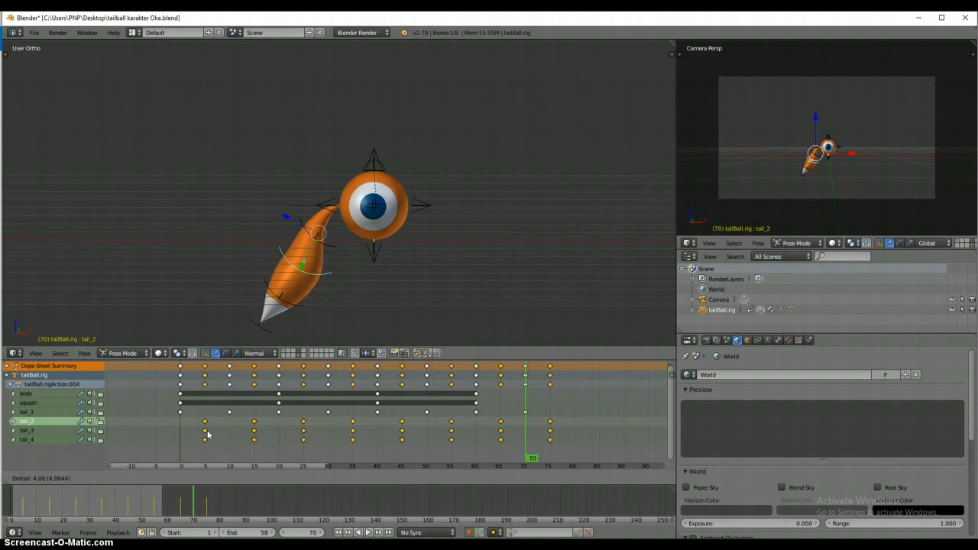
{"action": "left_click", "coordinate": [205, 436]}
Step: Select only the tail_3 and tail_4 keyframes and shift them another 3 frames later
{"action": "key", "text": "a"}
{"action": "key", "text": "b"}
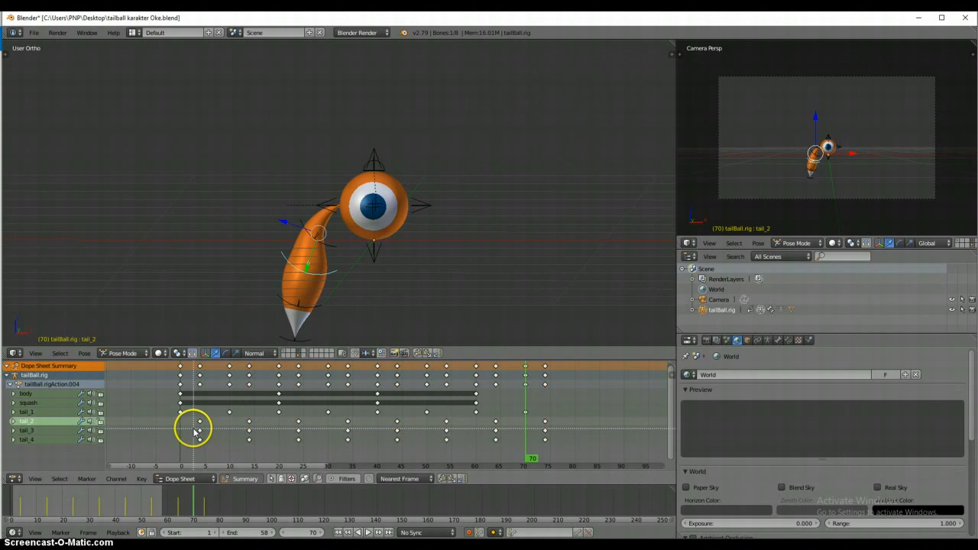
{"action": "left_click_drag", "start_coordinate": [193, 429], "coordinate": [601, 445]}
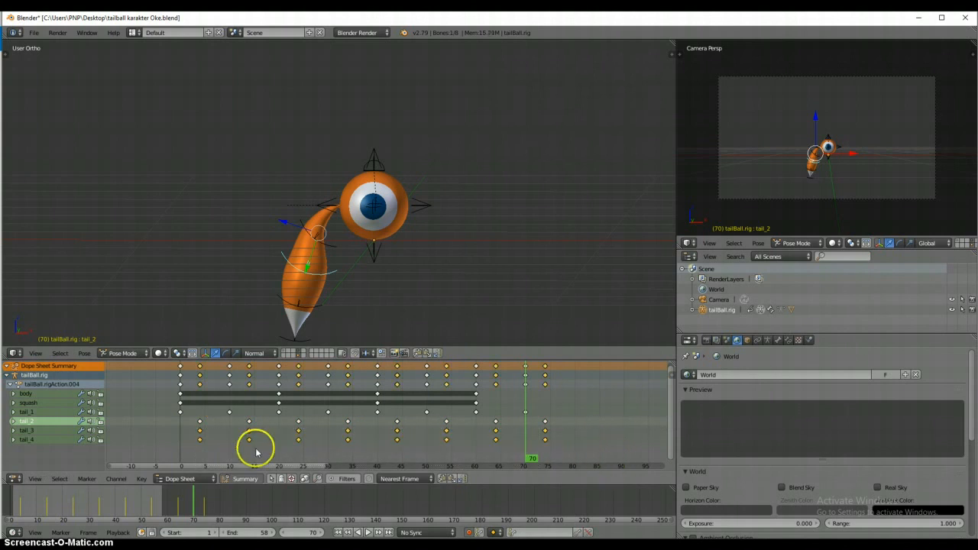
{"action": "key", "text": "g"}
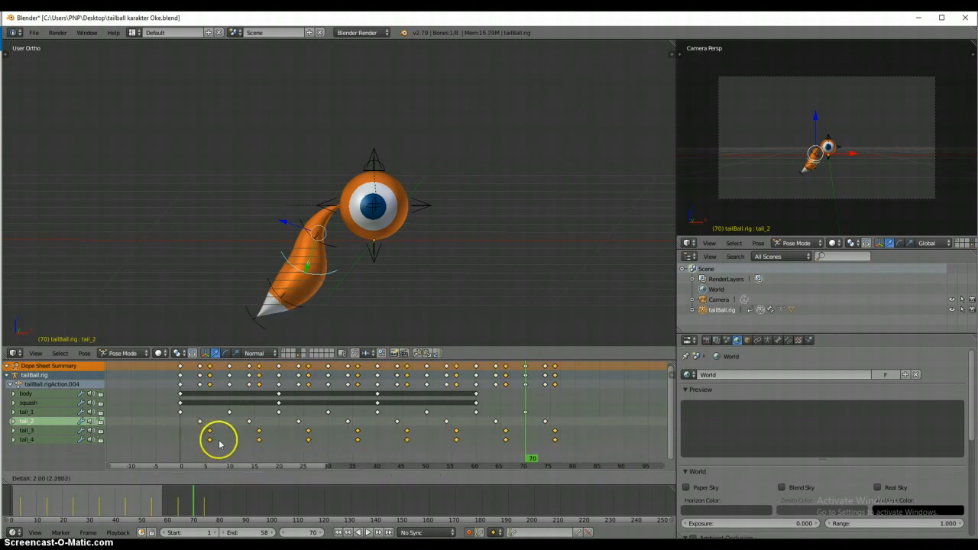
{"action": "left_click", "coordinate": [220, 442]}
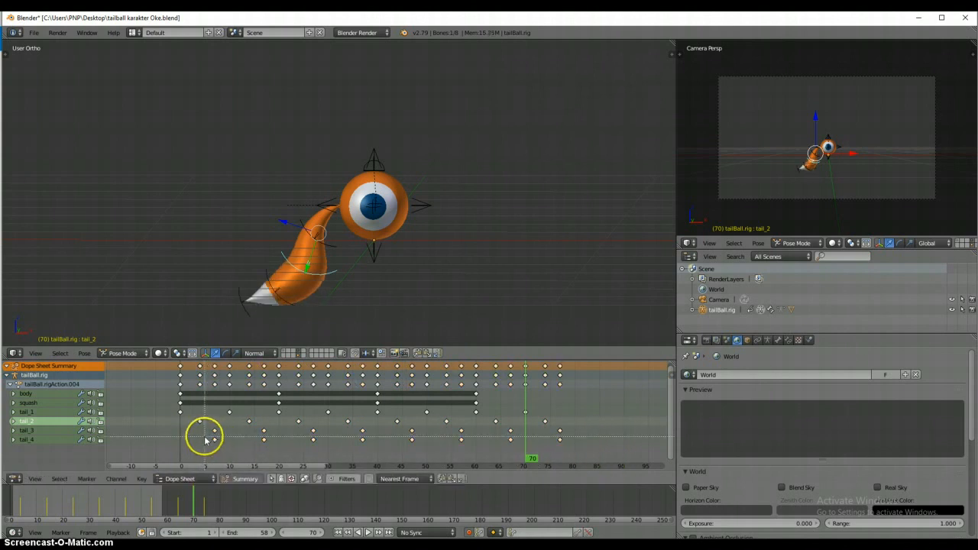
Step: Select only the tail_4 keyframes and shift them another 3 frames later, so they start at frame 10
{"action": "left_click_drag", "start_coordinate": [205, 435], "coordinate": [573, 457]}
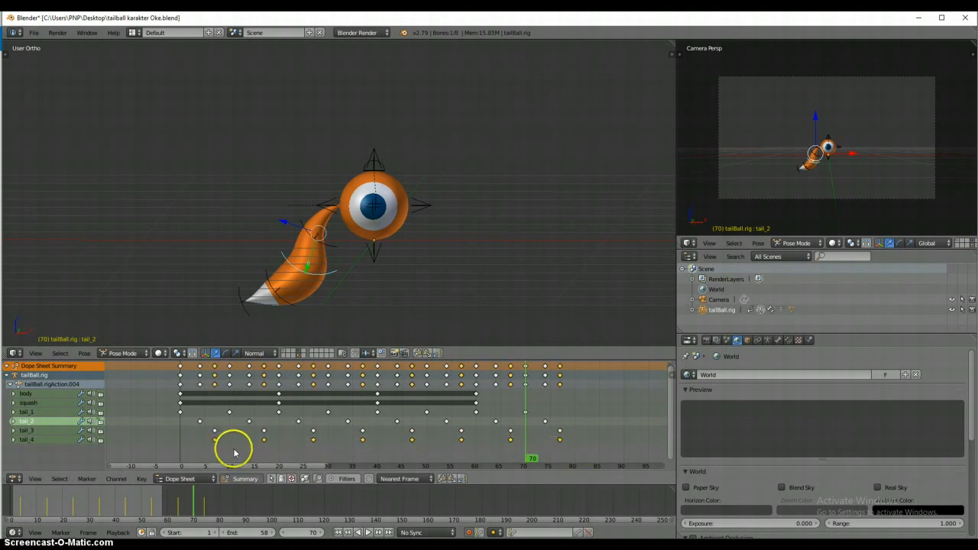
{"action": "key", "text": "g"}
{"action": "left_click", "coordinate": [255, 454]}
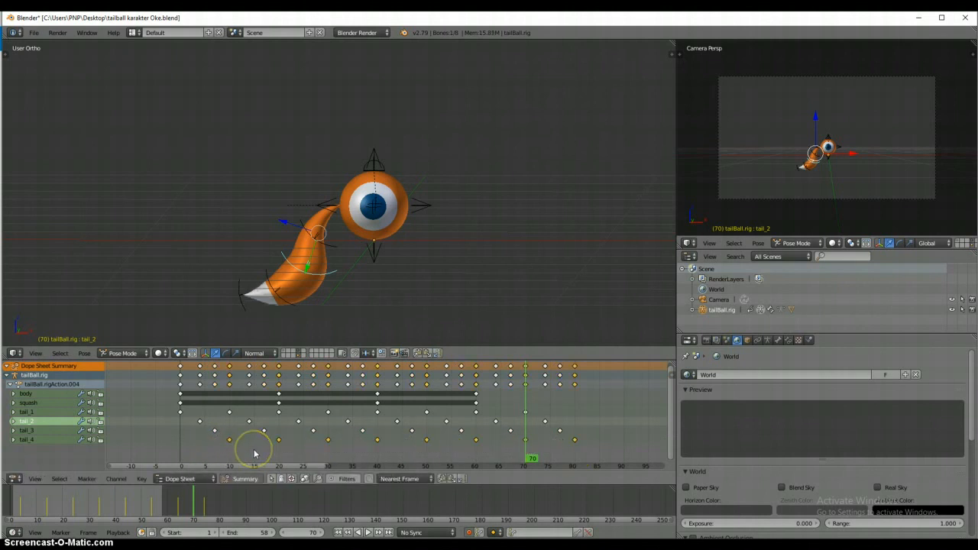
Step: Set the animation's end frame to 80 and play the offset tail motion
{"action": "left_click_drag", "start_coordinate": [183, 442], "coordinate": [572, 467]}
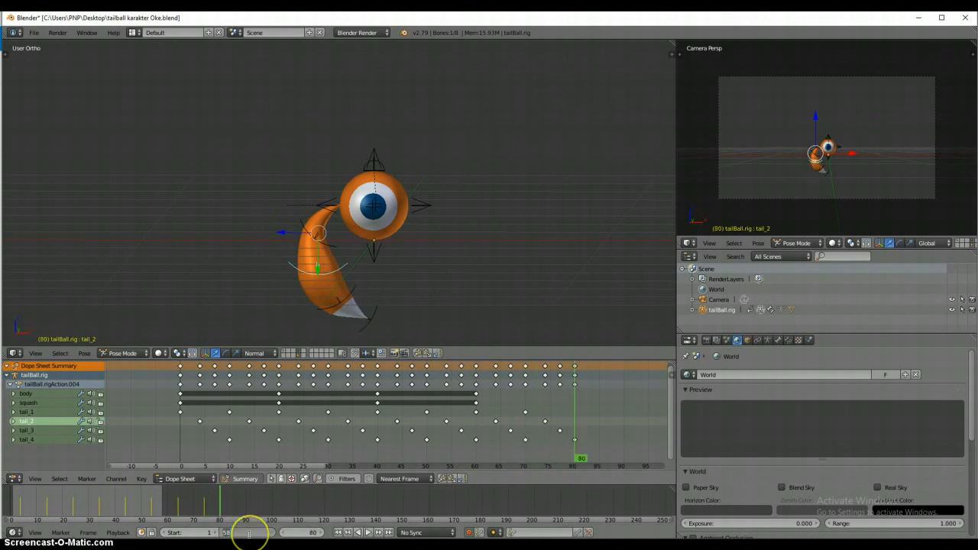
{"action": "key", "text": "Return"}
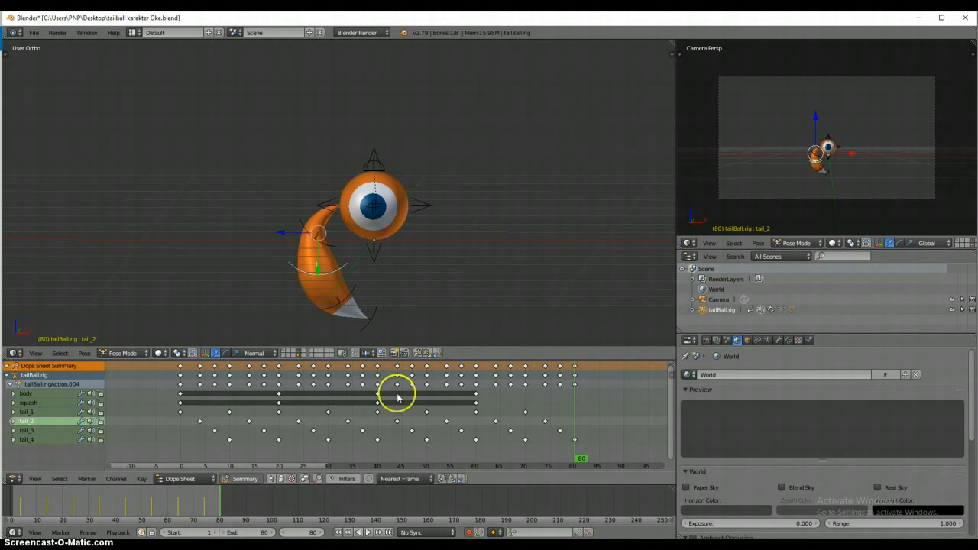
{"action": "left_click", "coordinate": [368, 533]}
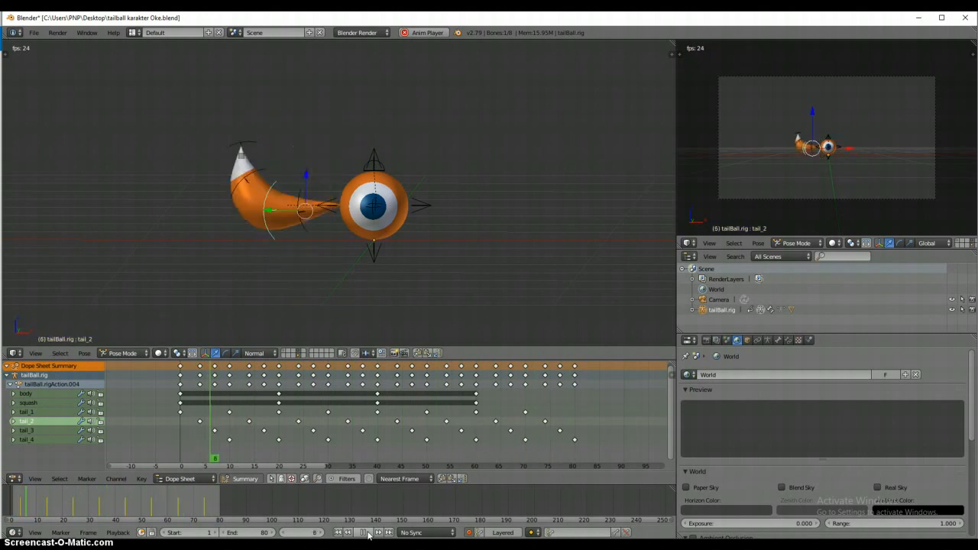
{"action": "left_click", "coordinate": [367, 534]}
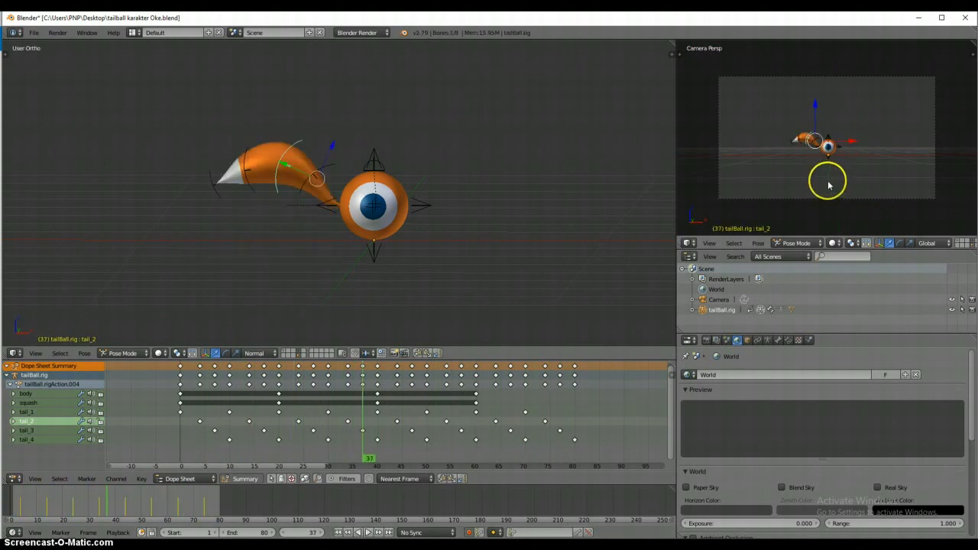
Step: Deselect the bones and examine the tail ball character from several angles and distances
{"action": "scroll", "coordinate": [481, 237], "scroll_direction": "down", "scroll_amount": 3}
{"action": "middle_click_drag", "start_coordinate": [425, 244], "coordinate": [431, 242]}
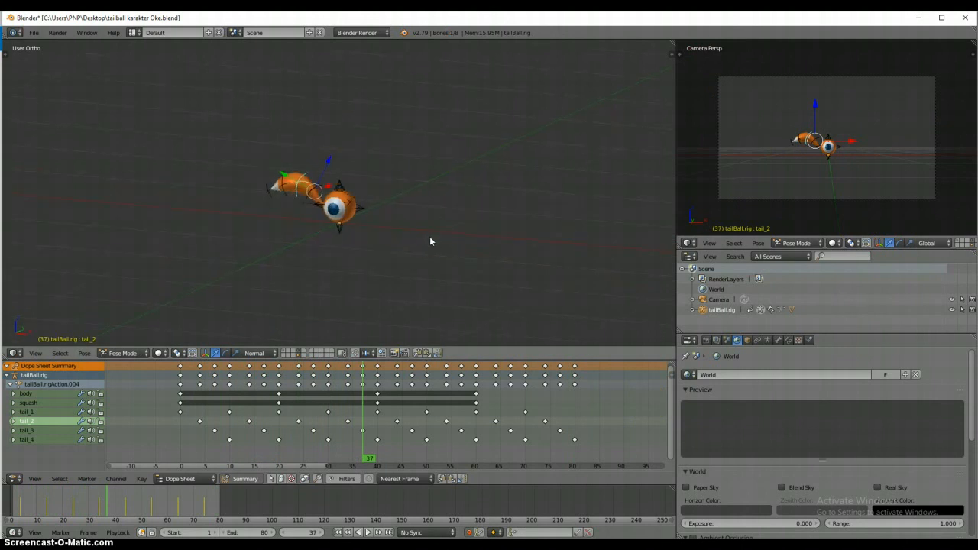
{"action": "middle_click_drag", "start_coordinate": [431, 242], "coordinate": [413, 209]}
{"action": "key", "text": "a"}
{"action": "scroll", "coordinate": [389, 250], "scroll_direction": "up", "scroll_amount": 1}
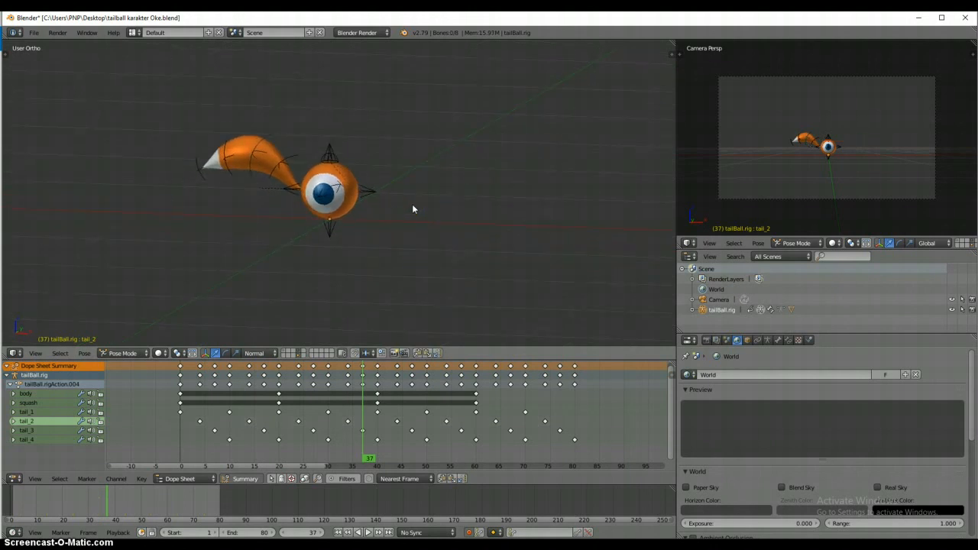
{"action": "mouse_move", "coordinate": [413, 209]}
{"action": "middle_mouse_down"}
{"action": "mouse_move", "coordinate": [305, 253]}
{"action": "mouse_move", "coordinate": [295, 245]}
{"action": "mouse_move", "coordinate": [384, 228]}
{"action": "mouse_move", "coordinate": [318, 222]}
{"action": "mouse_move", "coordinate": [240, 196]}
{"action": "mouse_move", "coordinate": [411, 221]}
{"action": "middle_mouse_up"}
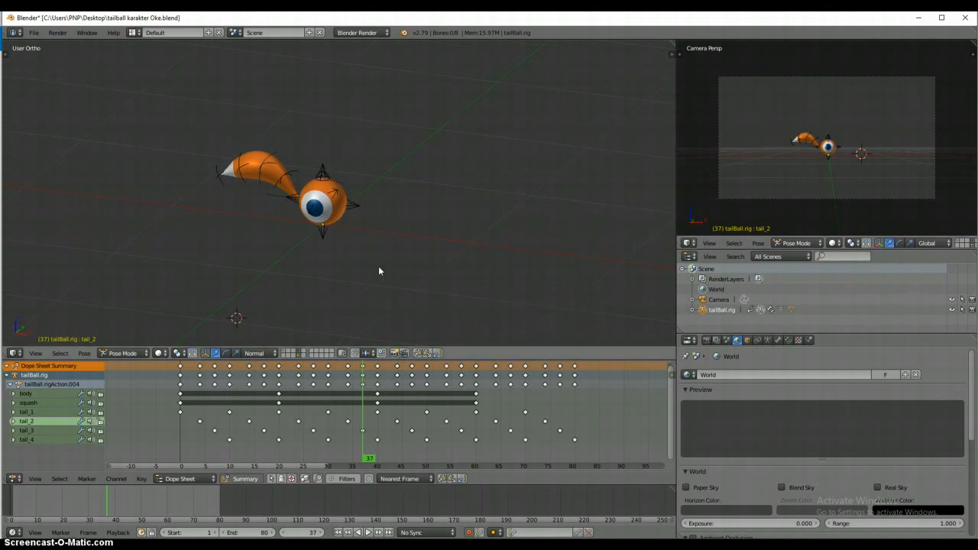
{"action": "middle_click_drag", "start_coordinate": [378, 266], "coordinate": [376, 215], "text": "ctrl"}
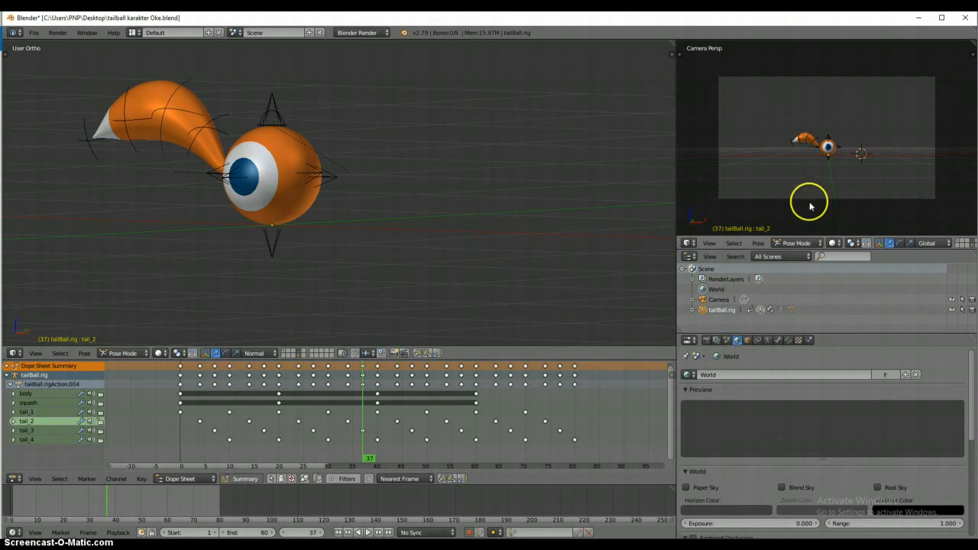
{"action": "scroll", "coordinate": [444, 226], "scroll_direction": "down", "scroll_amount": 2}
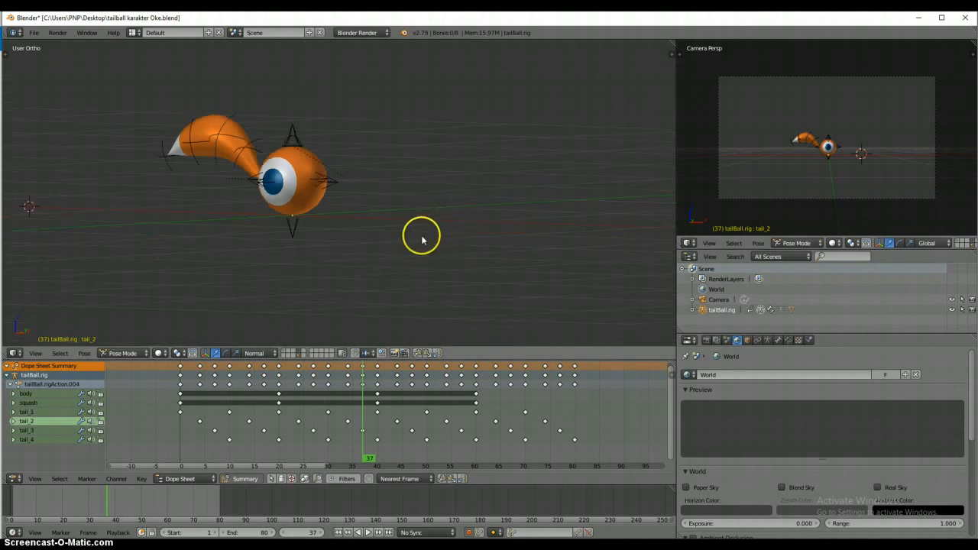
{"action": "scroll", "coordinate": [418, 238], "scroll_direction": "down", "scroll_amount": 1}
{"action": "middle_click_drag", "start_coordinate": [419, 239], "coordinate": [443, 242]}
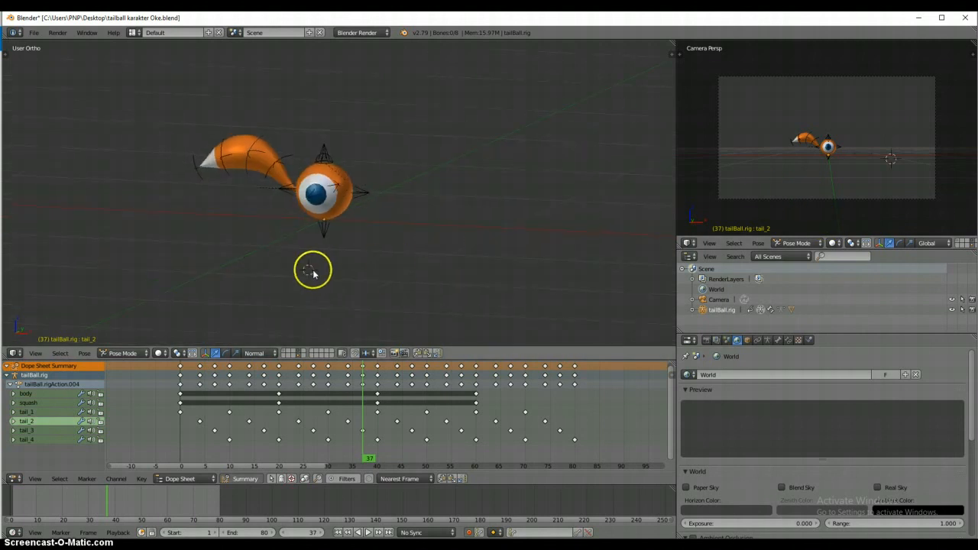
Step: Add a cube in Object Mode, scale it down, and place it just below the ball character
{"action": "key", "text": "shift+a"}
{"action": "mouse_move", "coordinate": [313, 269]}
{"action": "left_click", "coordinate": [363, 278]}
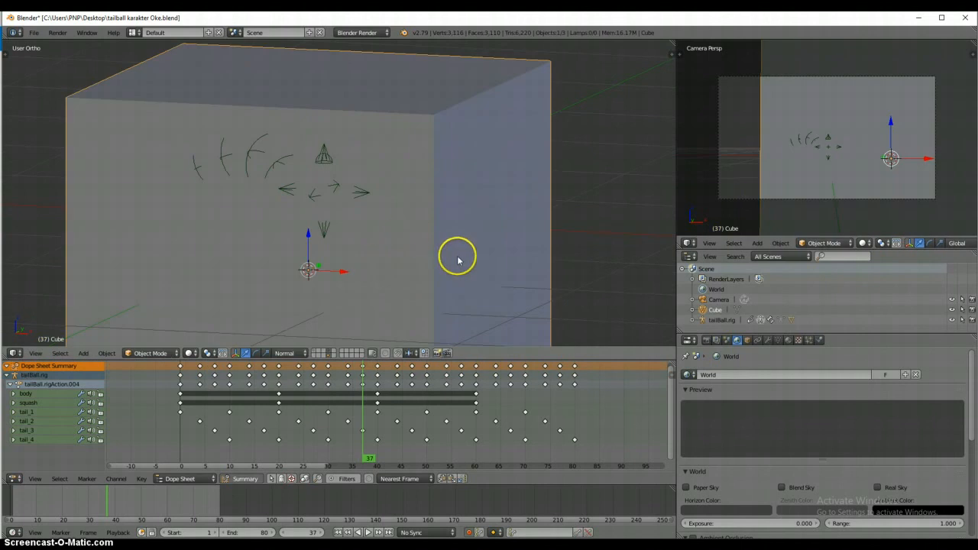
{"action": "scroll", "coordinate": [459, 261], "scroll_direction": "down", "scroll_amount": 3}
{"action": "key", "text": "s"}
{"action": "left_click", "coordinate": [371, 236]}
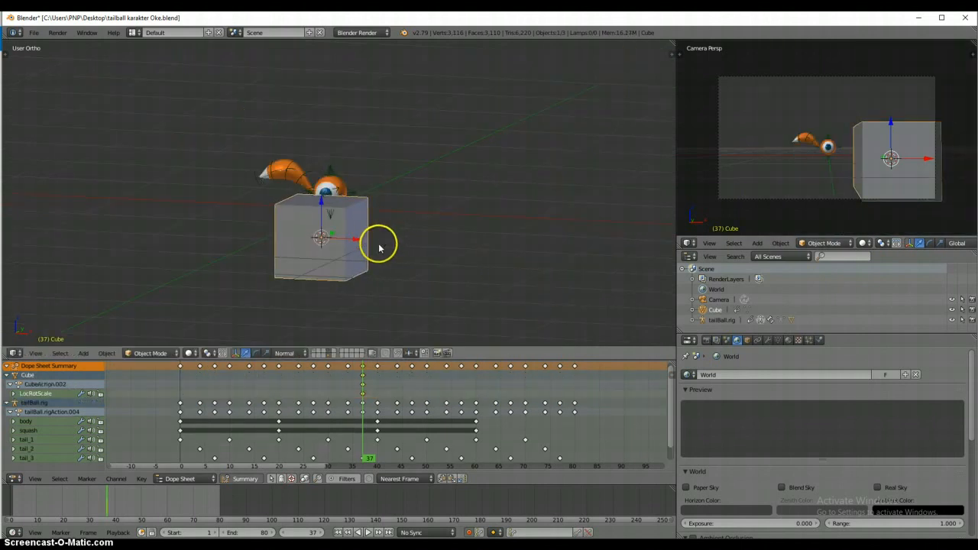
{"action": "key", "text": "g"}
{"action": "left_click", "coordinate": [390, 283]}
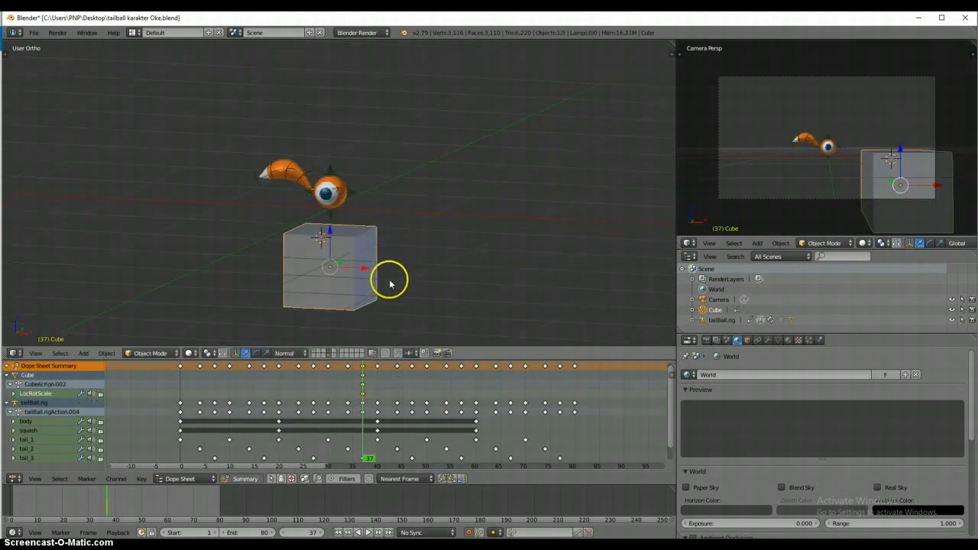
Step: Duplicate the cube along its right side, stretch the copy vertically to about three times its height, and raise it to the original's base level
{"action": "key", "text": "a"}
{"action": "right_click", "coordinate": [348, 273]}
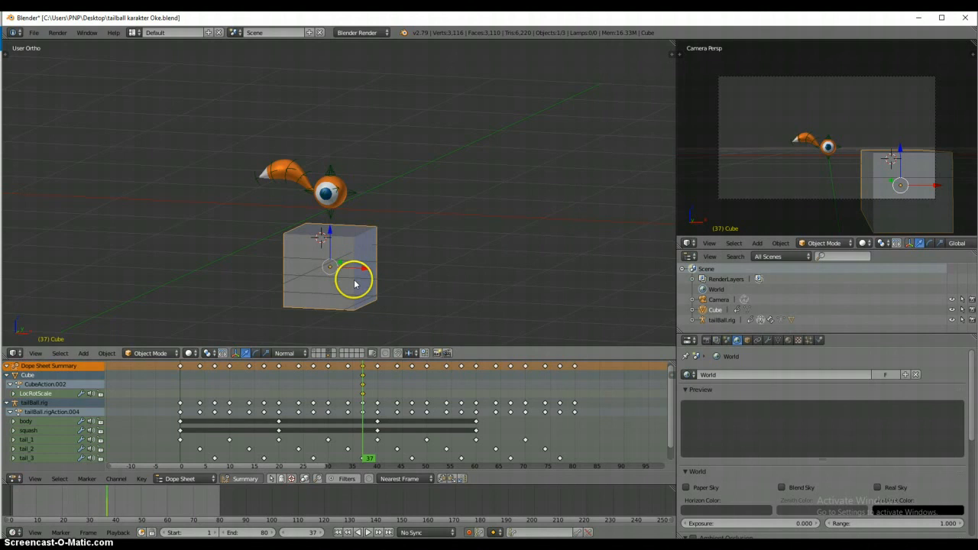
{"action": "key", "text": "shift+d"}
{"action": "left_click", "coordinate": [463, 279]}
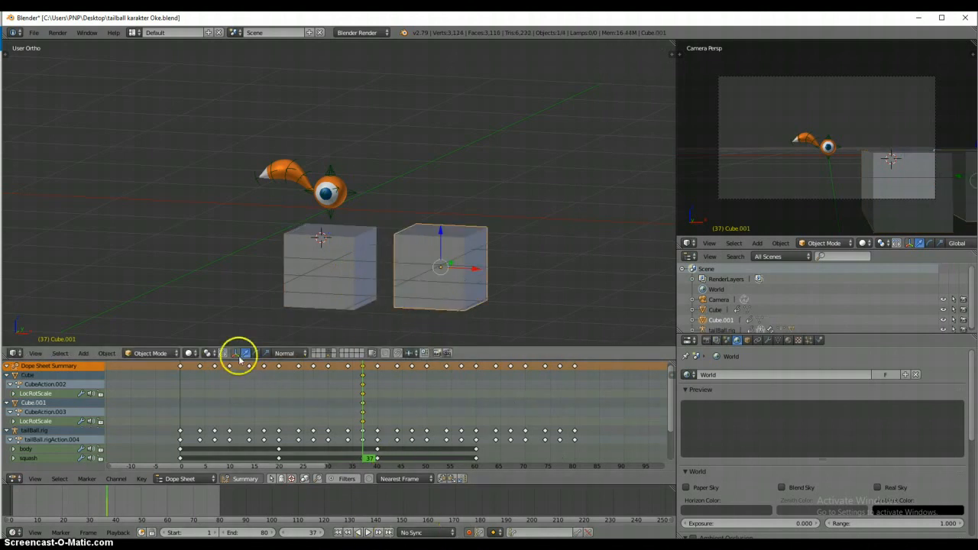
{"action": "left_click", "coordinate": [266, 353]}
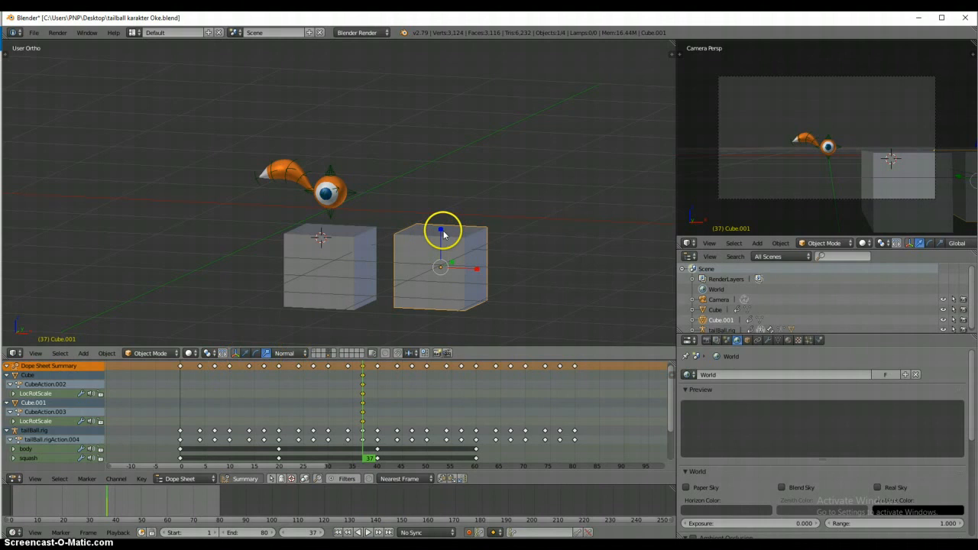
{"action": "left_click_drag", "start_coordinate": [443, 235], "coordinate": [447, 149]}
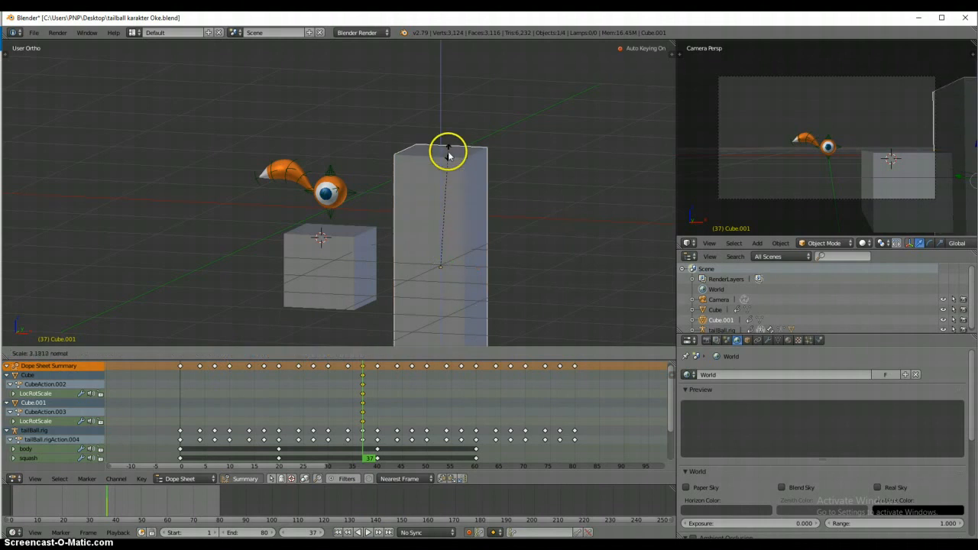
{"action": "key", "text": "g"}
{"action": "left_click", "coordinate": [451, 195]}
{"action": "key", "text": "a"}
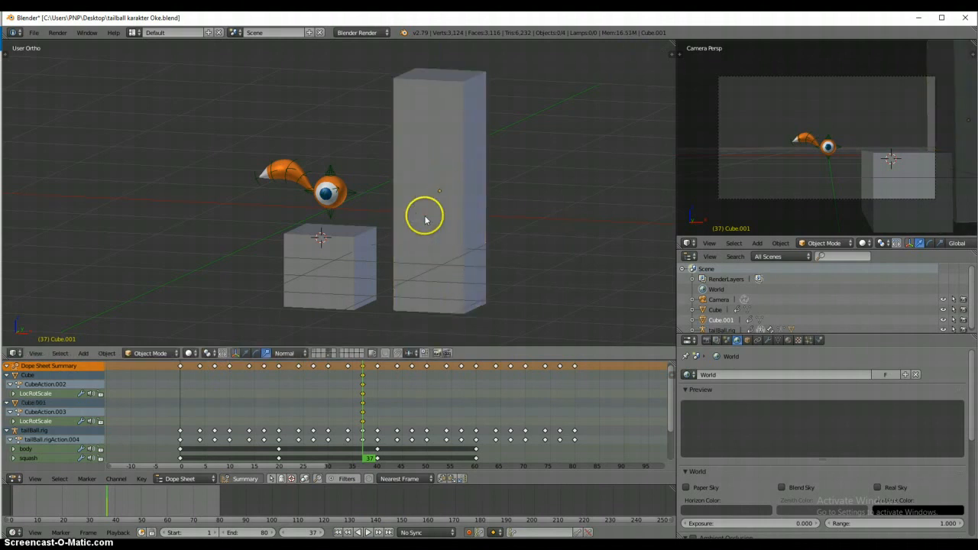
Step: Delete the tall duplicate block beside the cube
{"action": "right_click", "coordinate": [426, 221]}
{"action": "key", "text": "x"}
{"action": "left_click", "coordinate": [426, 220]}
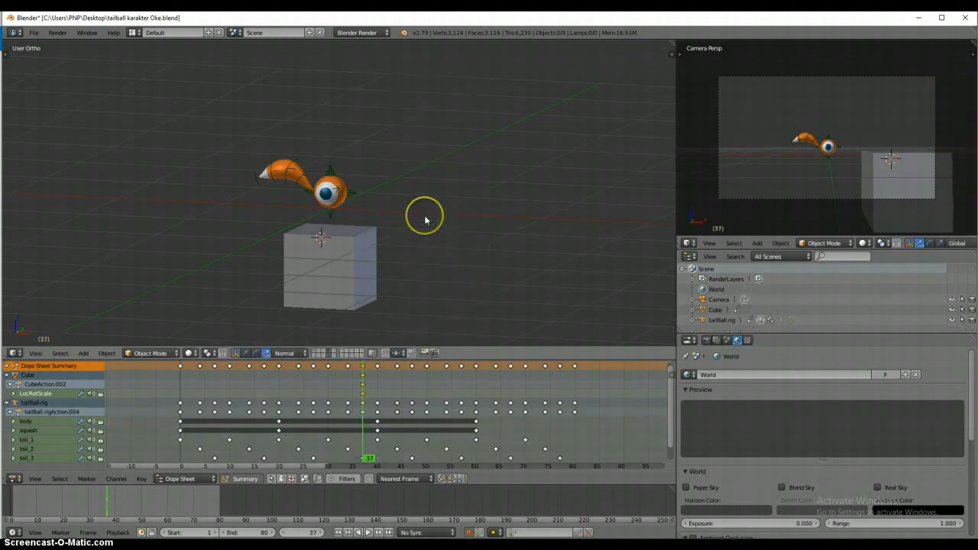
Step: Deselect the remaining cube and place the 3D cursor in the empty space to its right
{"action": "right_click", "coordinate": [352, 269]}
{"action": "key", "text": "a"}
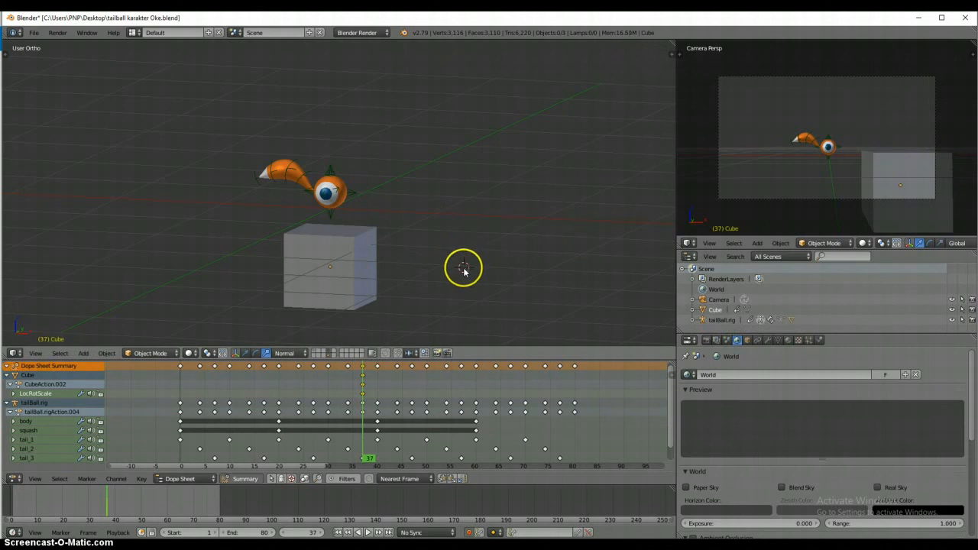
{"action": "scroll", "coordinate": [463, 272], "scroll_direction": "up", "scroll_amount": 1}
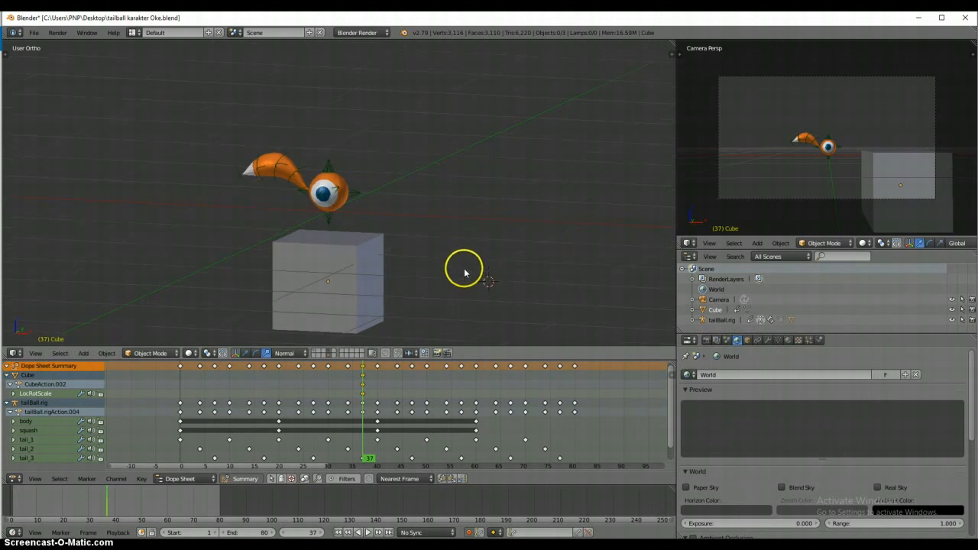
Step: Delete the remaining cube below the ball character
{"action": "middle_click_drag", "start_coordinate": [464, 273], "coordinate": [460, 246], "text": "shift"}
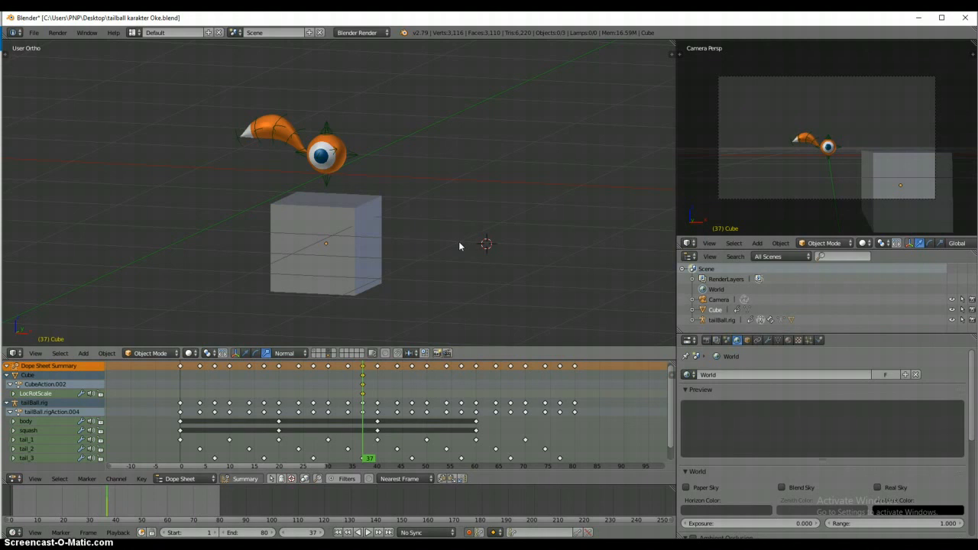
{"action": "key", "text": "x"}
{"action": "left_click", "coordinate": [459, 242]}
{"action": "right_click", "coordinate": [369, 279]}
{"action": "key", "text": "x"}
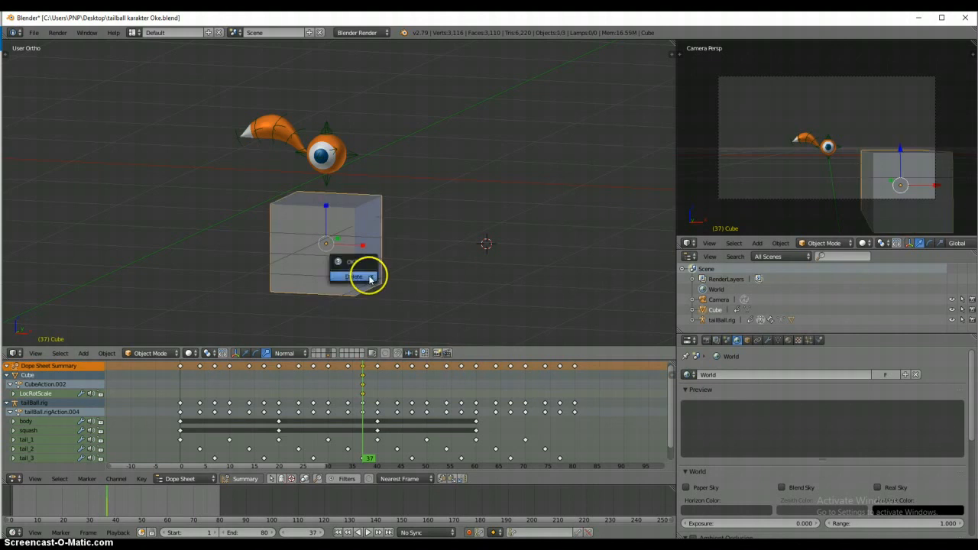
{"action": "left_click", "coordinate": [367, 278]}
Step: Play back the tail swing animation, check it from a near-front view, and stop playback
{"action": "left_click", "coordinate": [367, 533]}
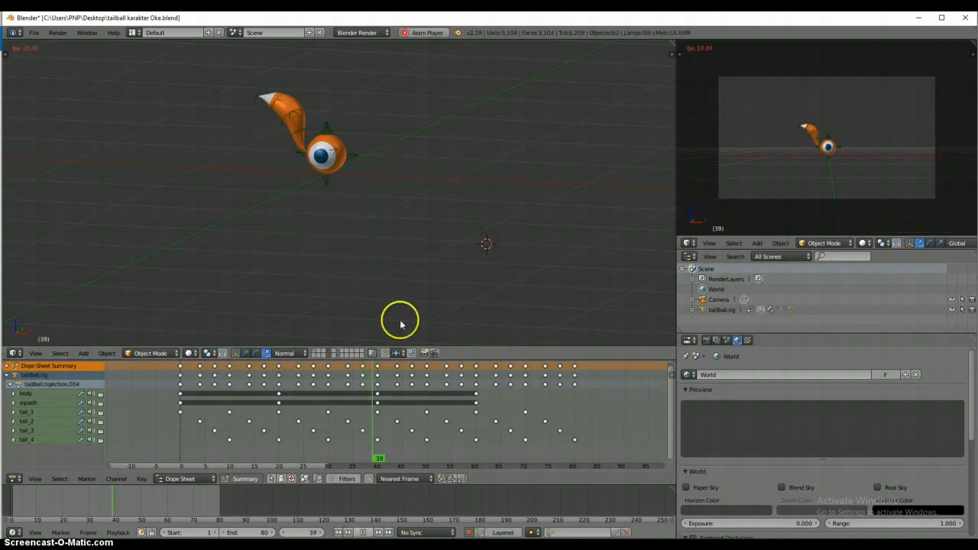
{"action": "key", "text": "KP_1"}
{"action": "mouse_move", "coordinate": [408, 247]}
{"action": "middle_mouse_down"}
{"action": "mouse_move", "coordinate": [474, 228]}
{"action": "mouse_move", "coordinate": [400, 241]}
{"action": "middle_mouse_up"}
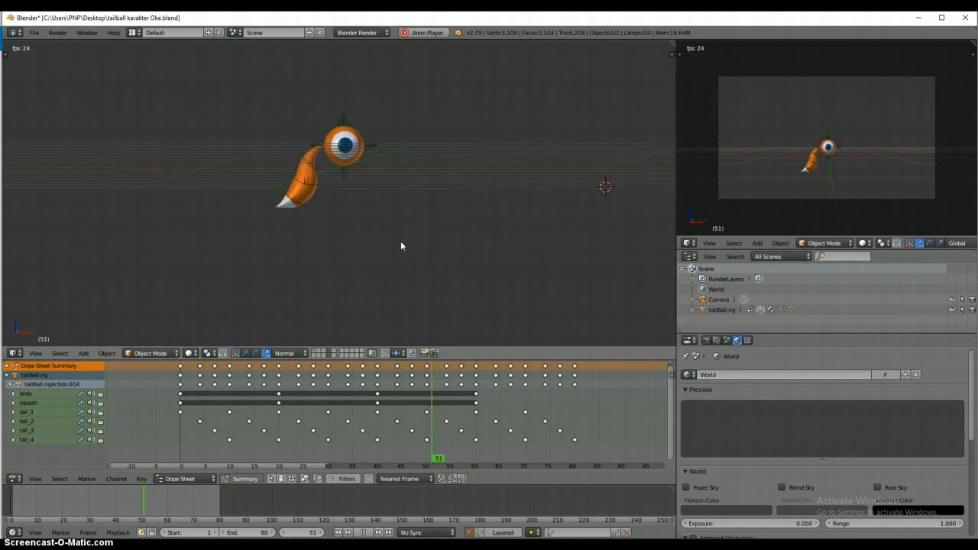
{"action": "key", "text": "space"}
{"action": "left_click", "coordinate": [371, 532]}
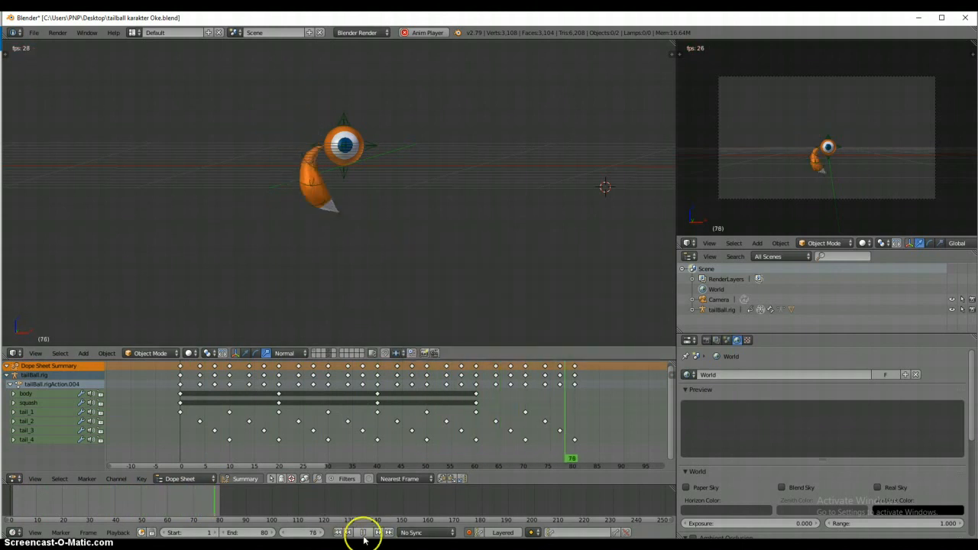
{"action": "left_click", "coordinate": [364, 533]}
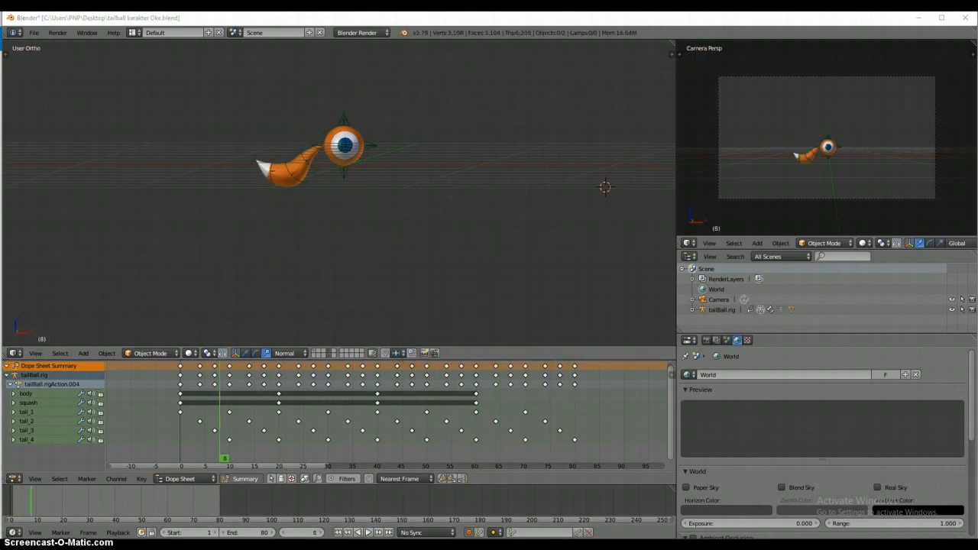